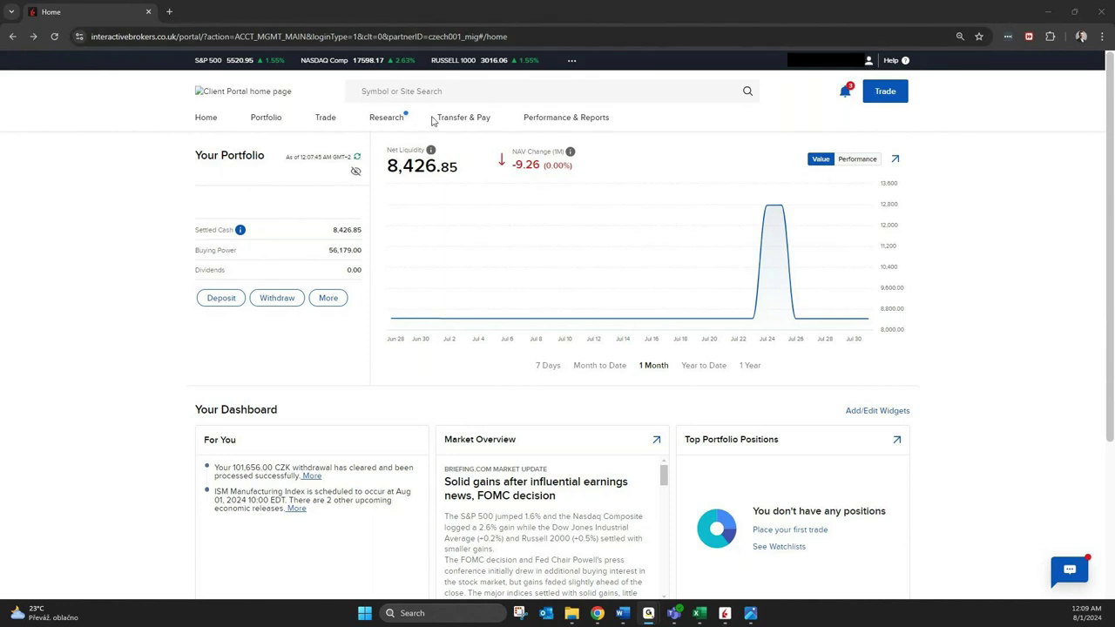
left_click(698, 94)
left_click(788, 133)
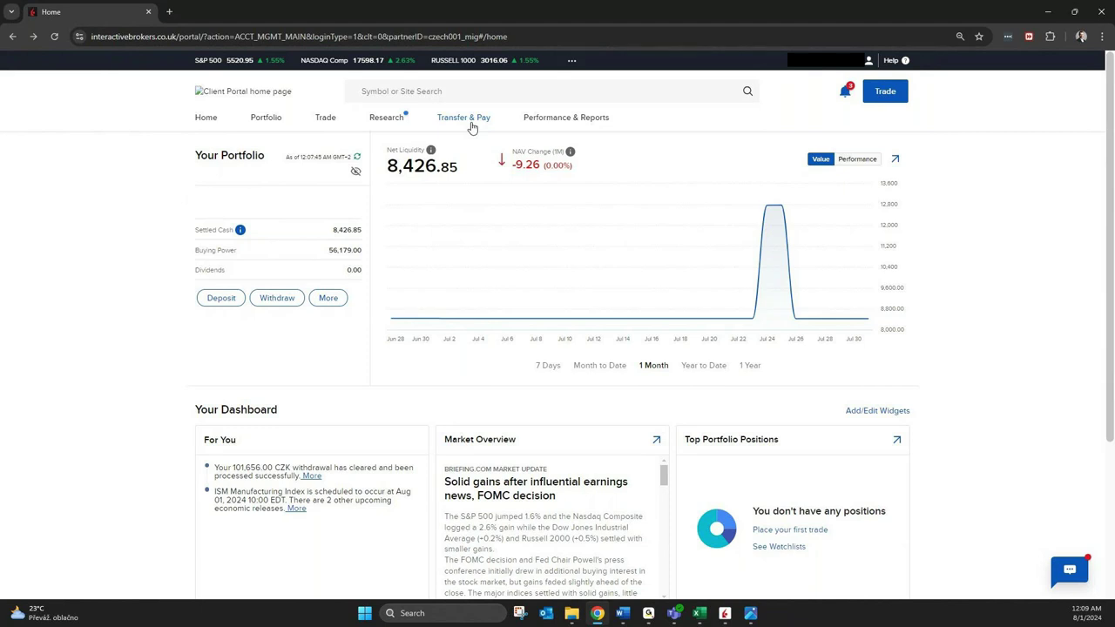
Search for EBAY and open the EBAY INC NASDAQ stock quote page.
mouse_move(472, 128)
mouse_move(479, 152)
left_click(448, 91)
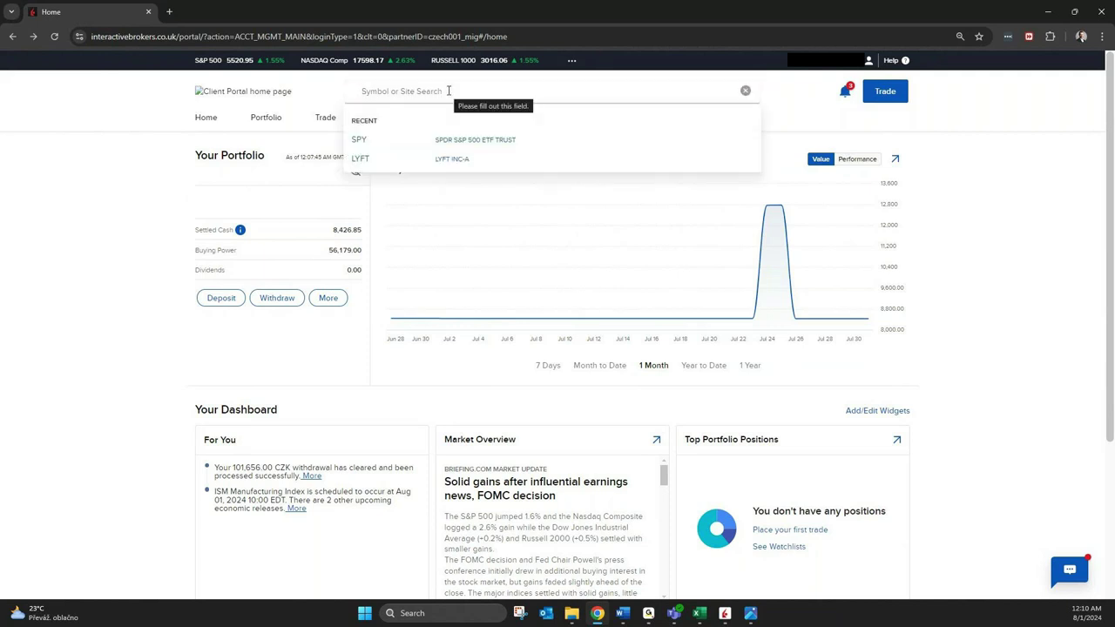
type("EBAY")
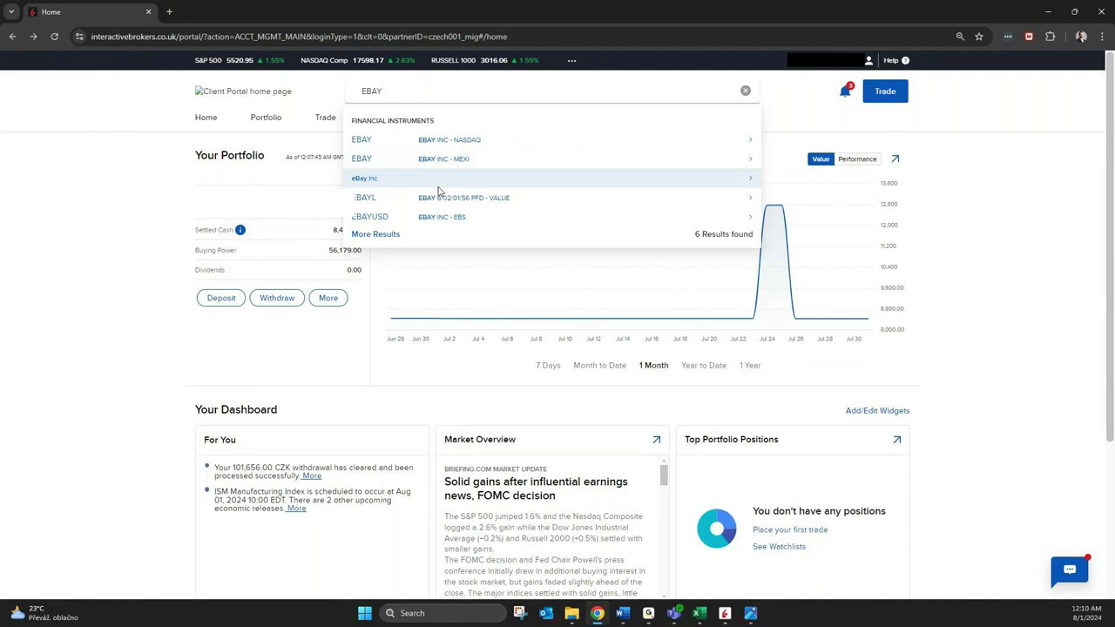
left_click(462, 142)
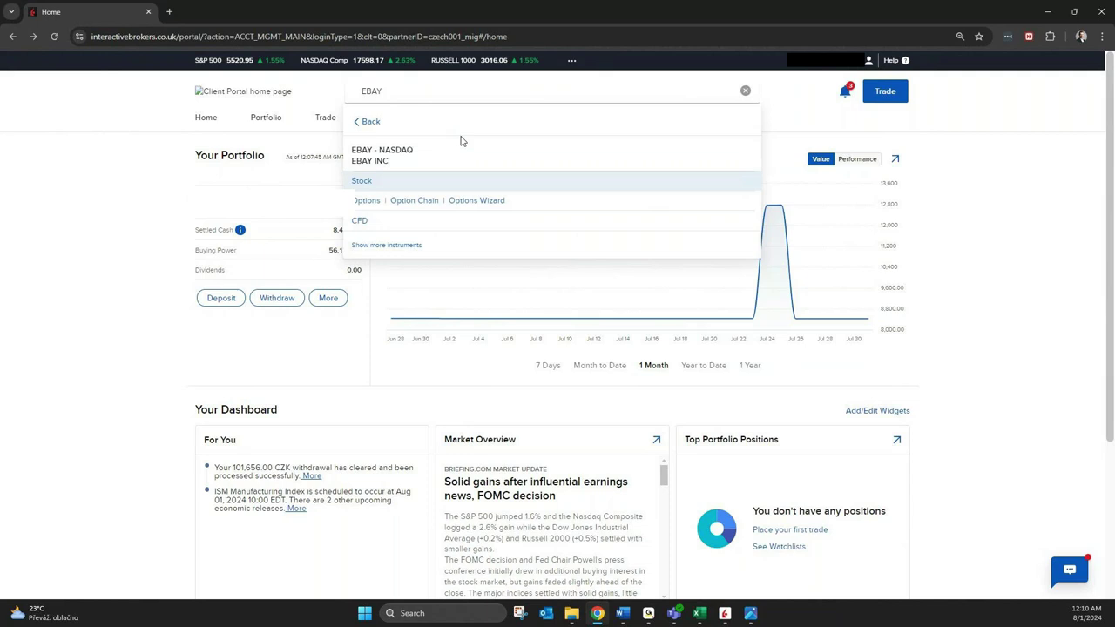
left_click(363, 179)
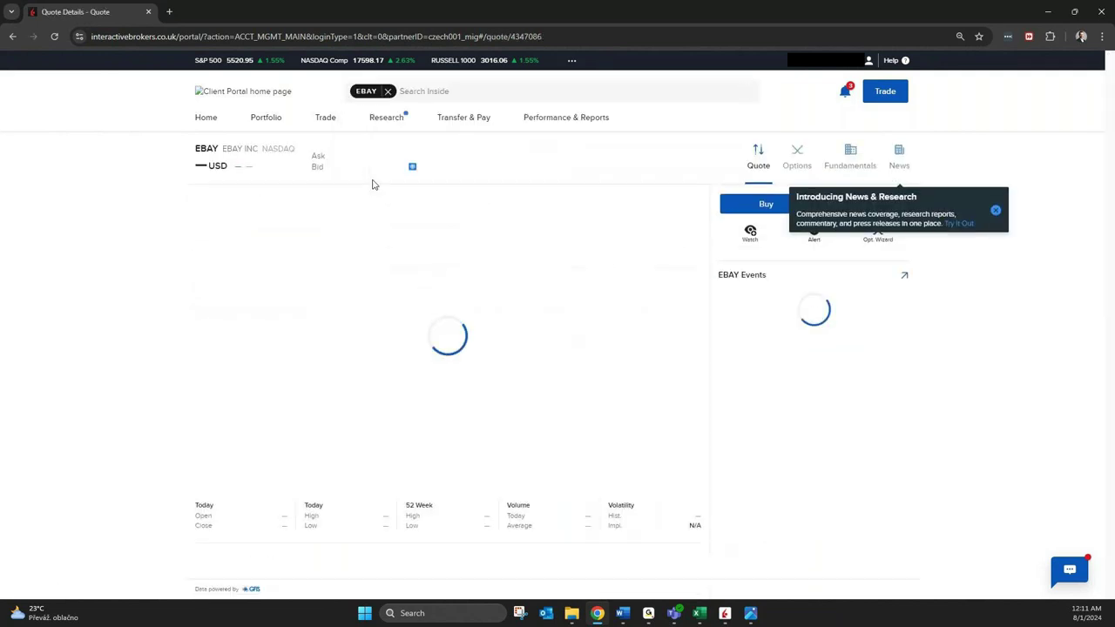
Dismiss the 'Introducing News & Research' popup so the EBAY chart shows fully.
left_click(995, 211)
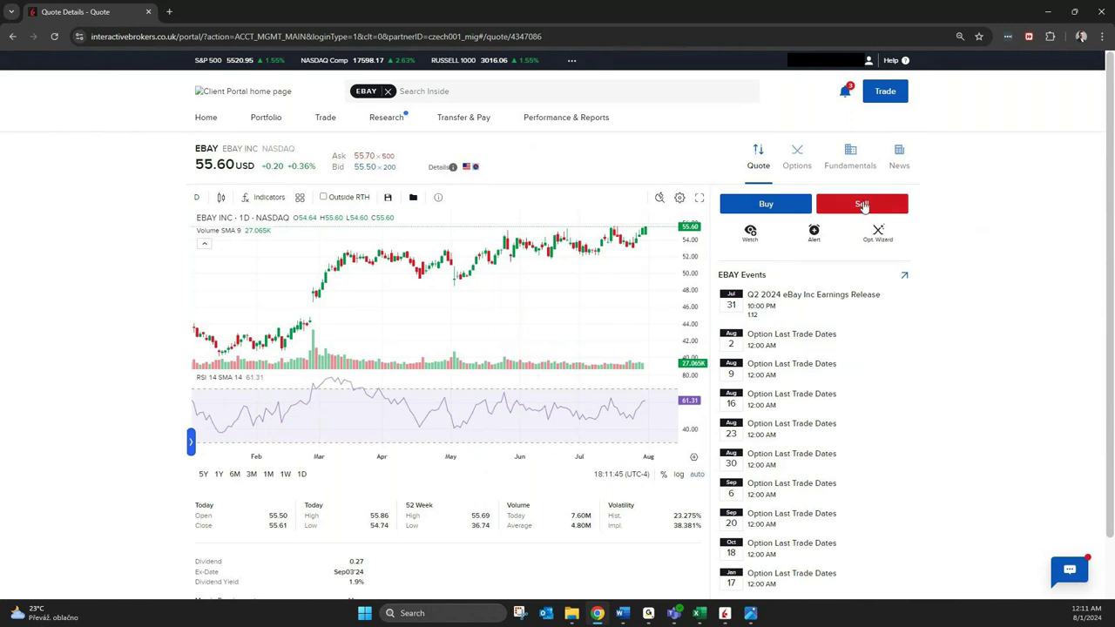
Start an EBAY buy order sized at 2000 USD instead of shares.
left_click(756, 205)
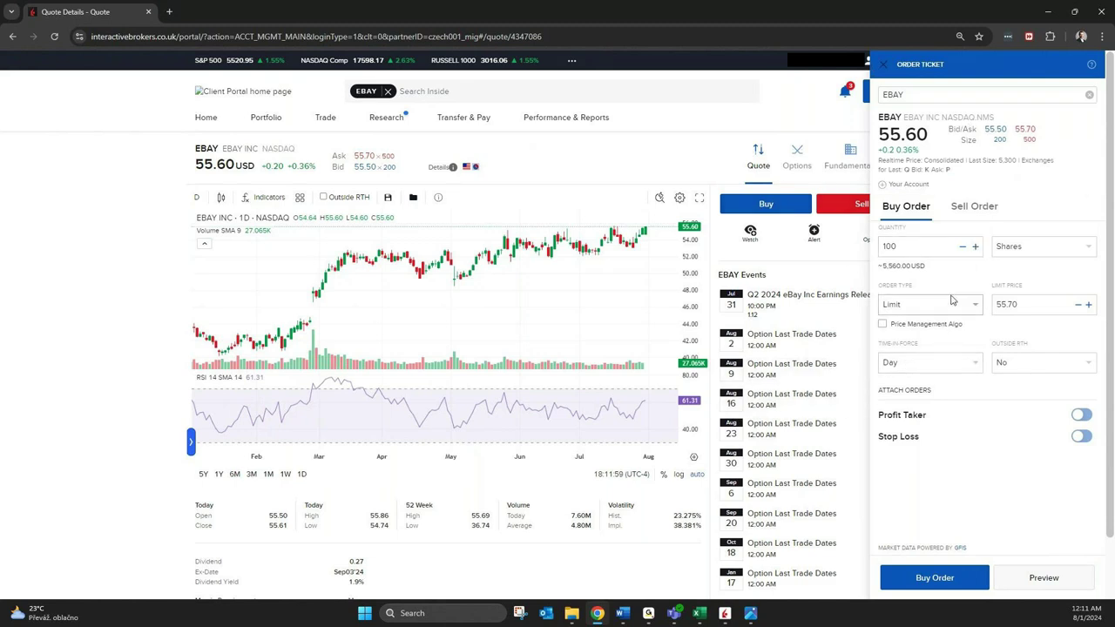
left_click_drag(927, 267, 882, 266)
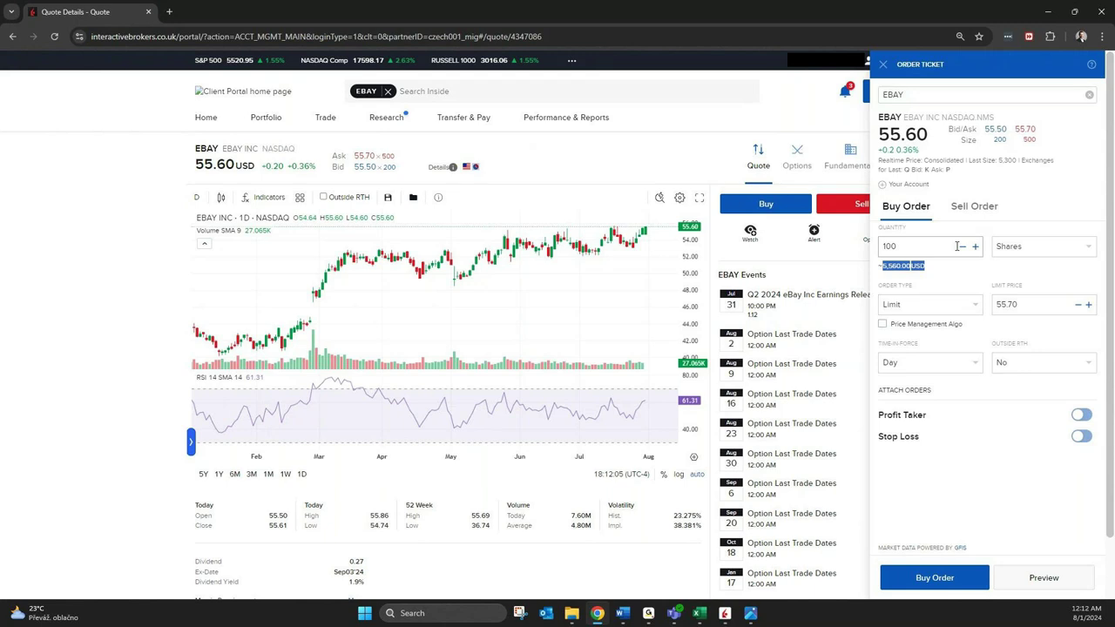
left_click(1045, 246)
left_click(1033, 281)
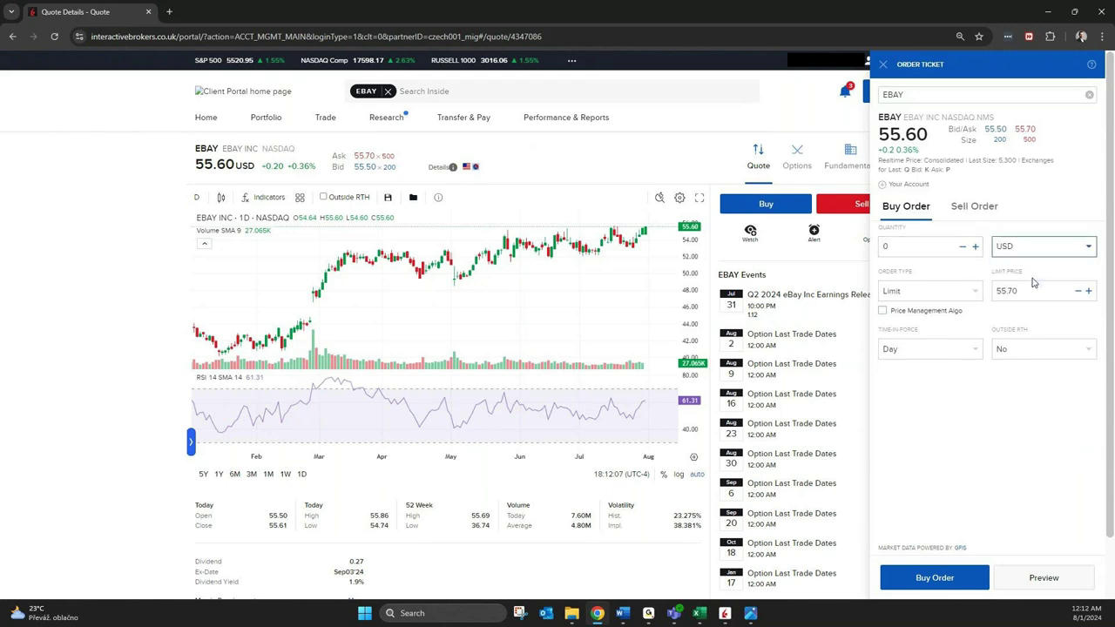
left_click(939, 250)
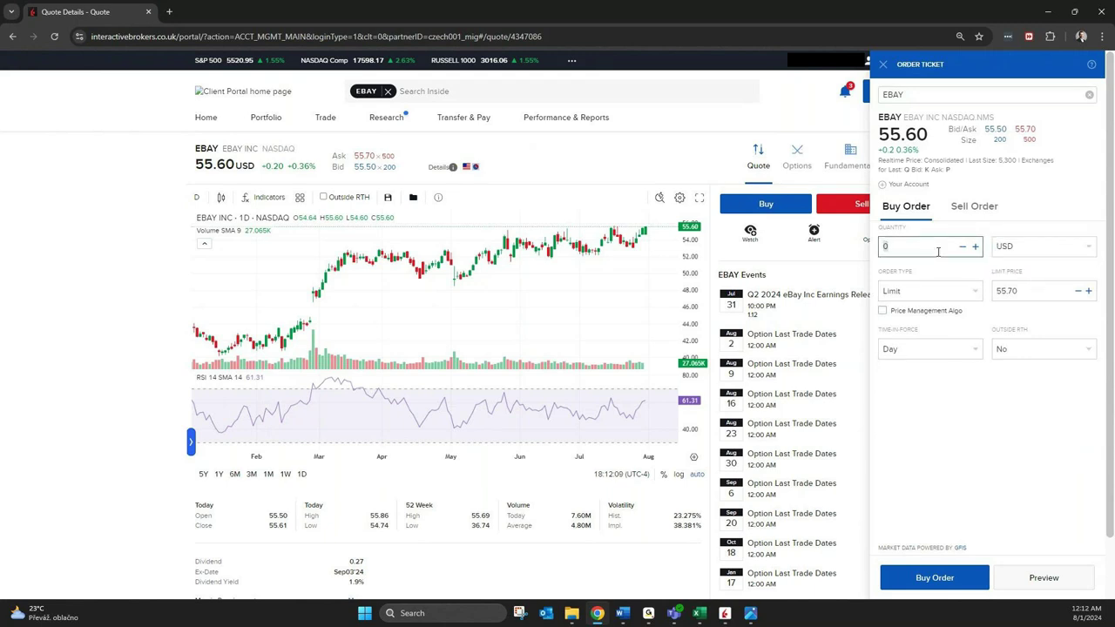
type("2000")
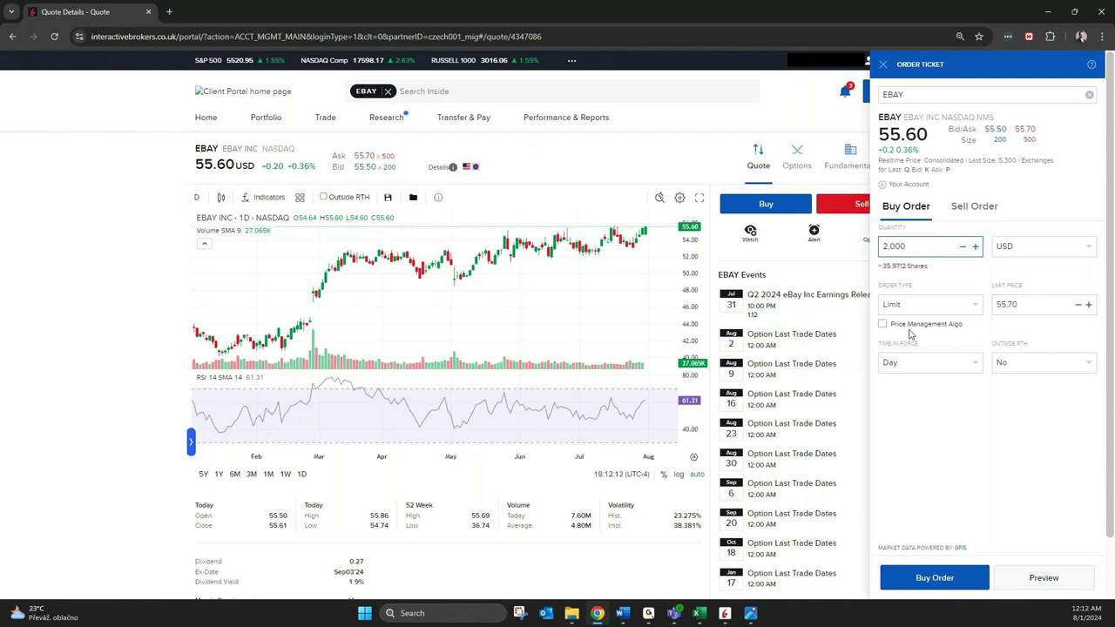
left_click(1035, 244)
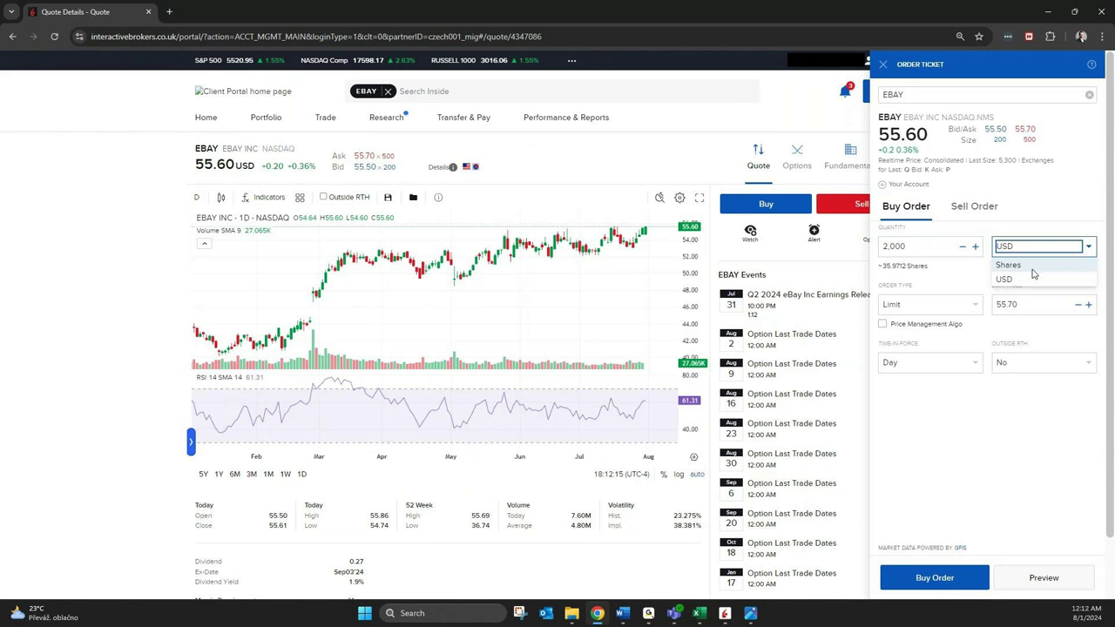
left_click(1036, 280)
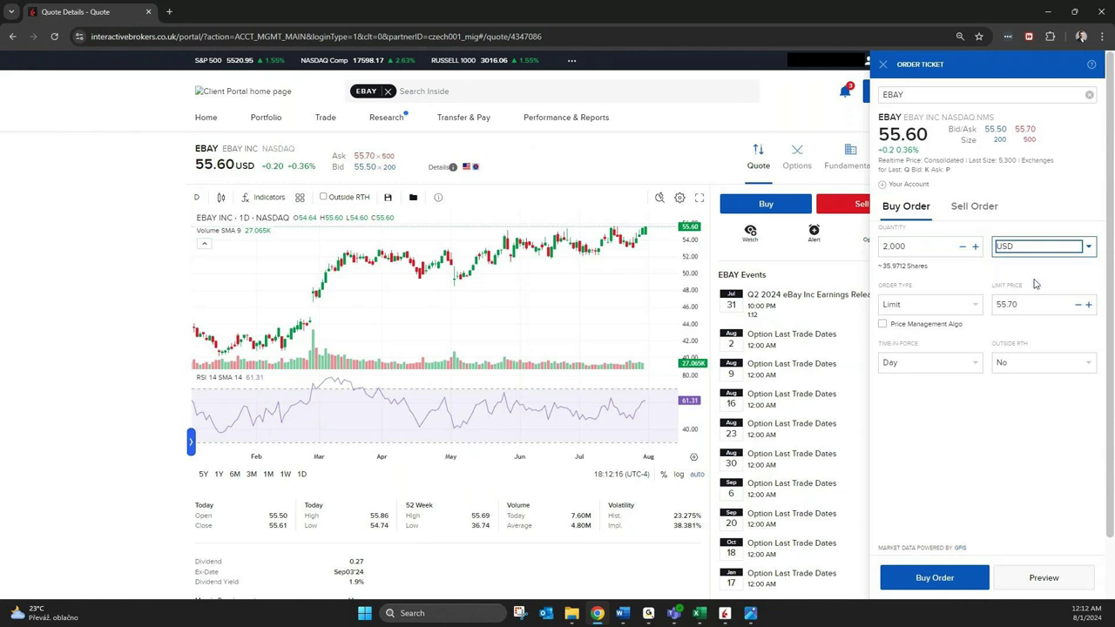
Keep the order type Limit at 55.70 and set Time-in-Force to Good till Cancel.
left_click(961, 311)
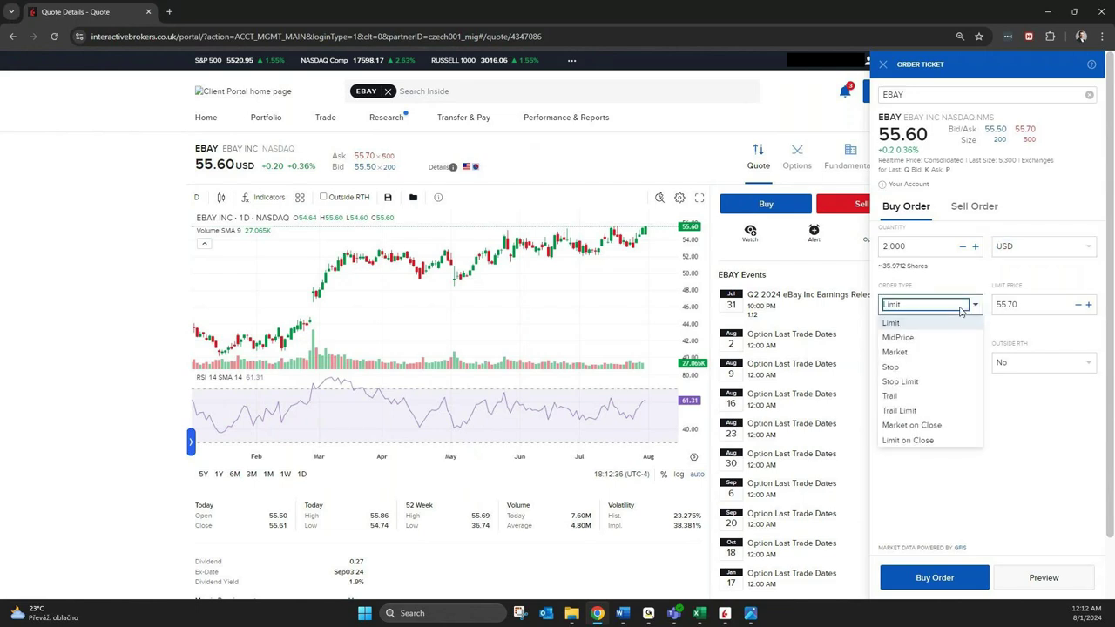
left_click(923, 353)
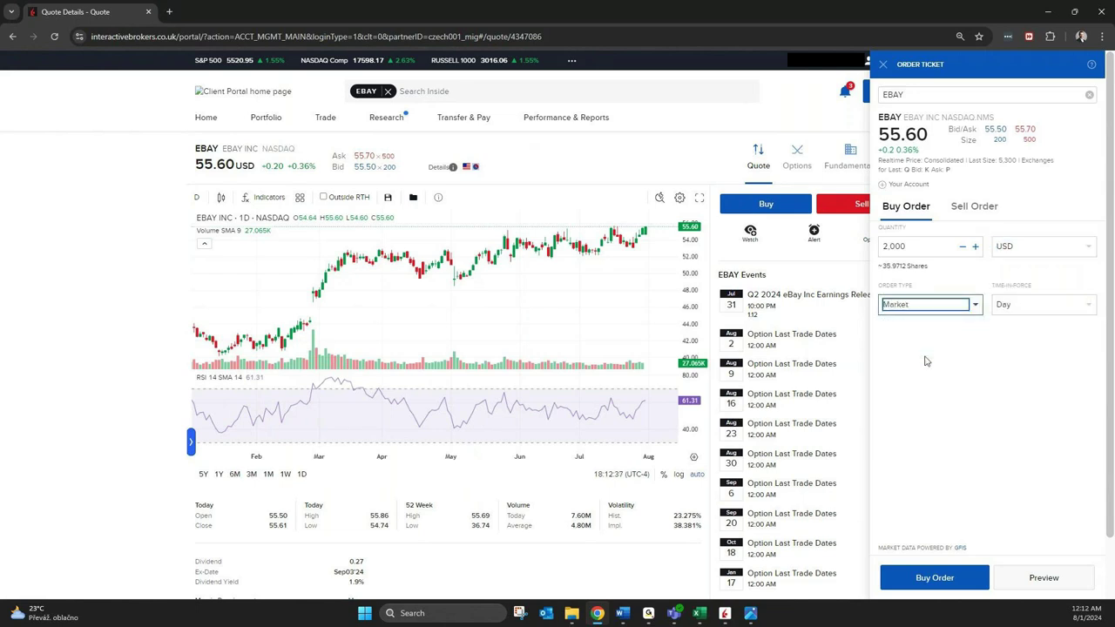
left_click(964, 306)
left_click(939, 324)
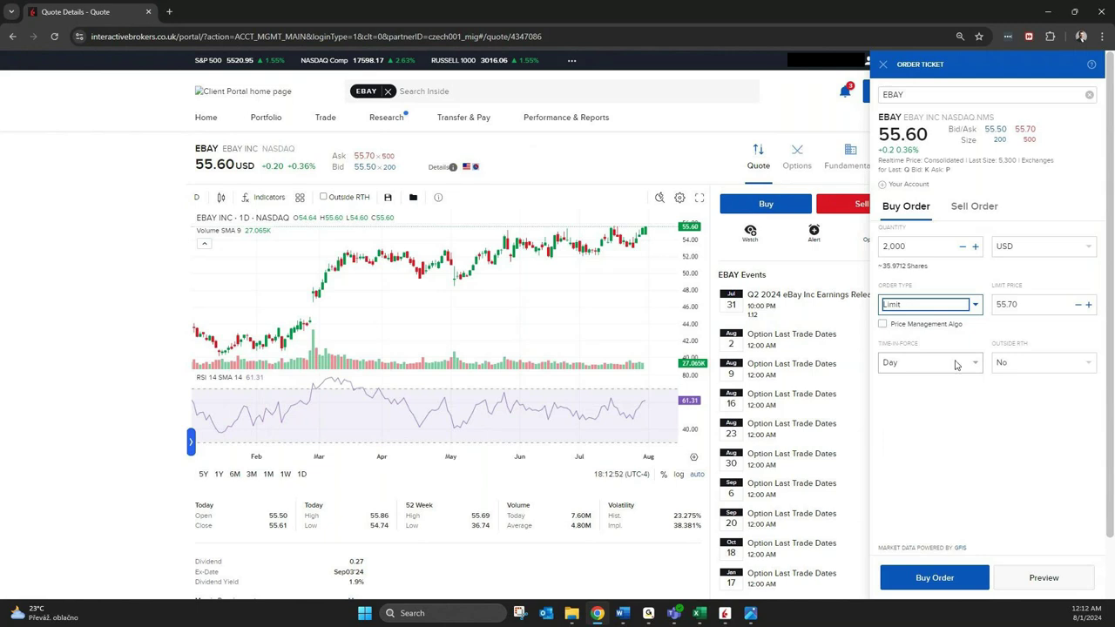
left_click(954, 364)
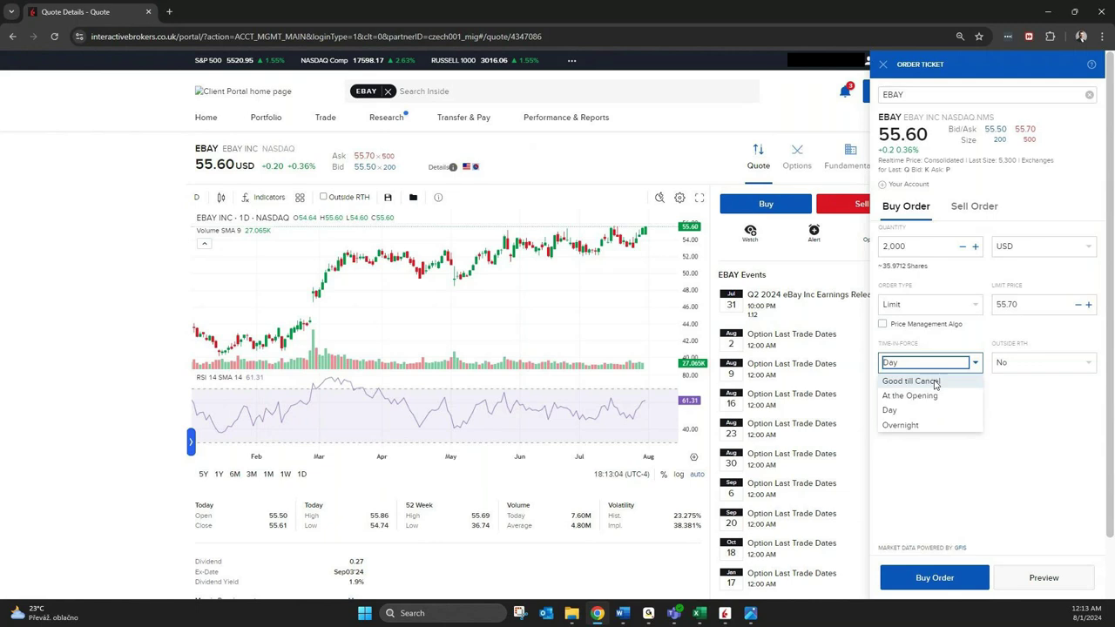
left_click(935, 382)
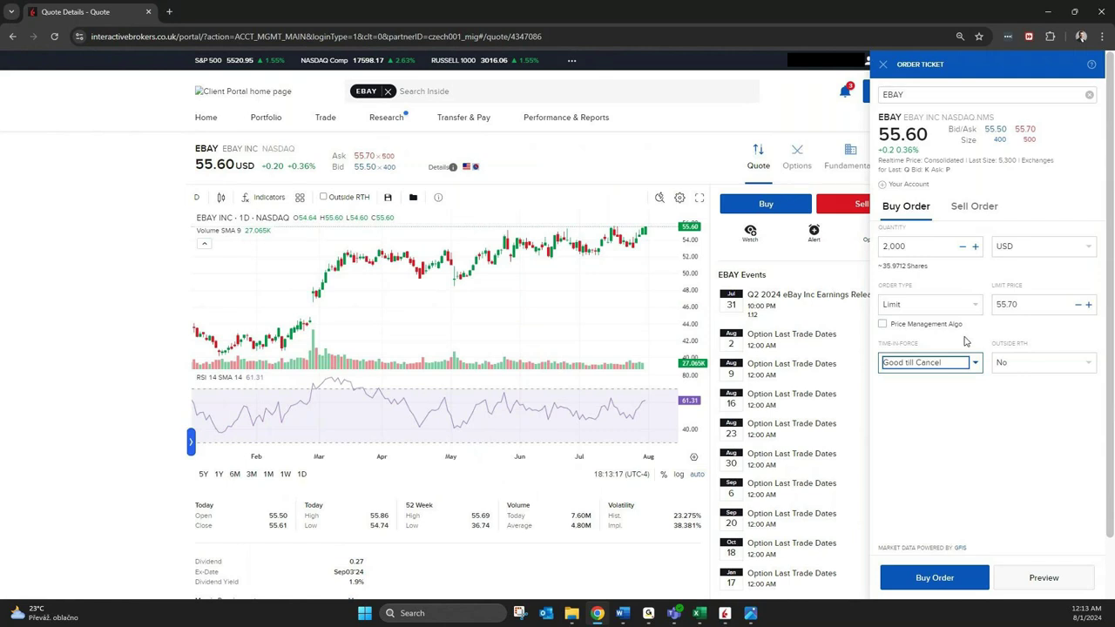
Submit the 2,000 USD EBAY limit buy without the Price Management Algo and view Orders & Trades.
left_click(958, 579)
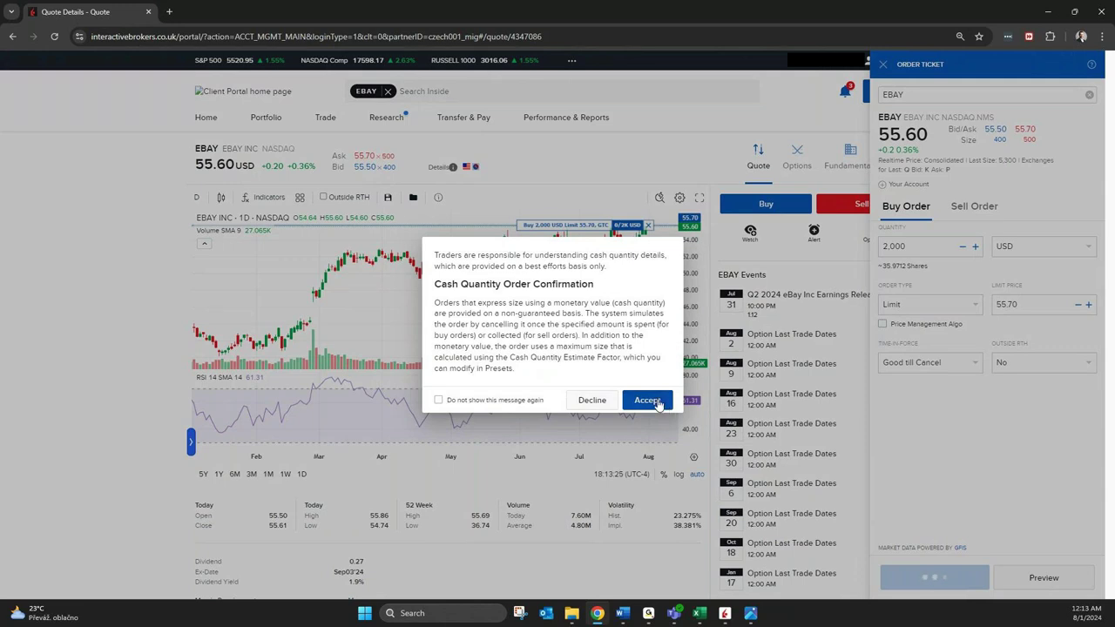
left_click(648, 399)
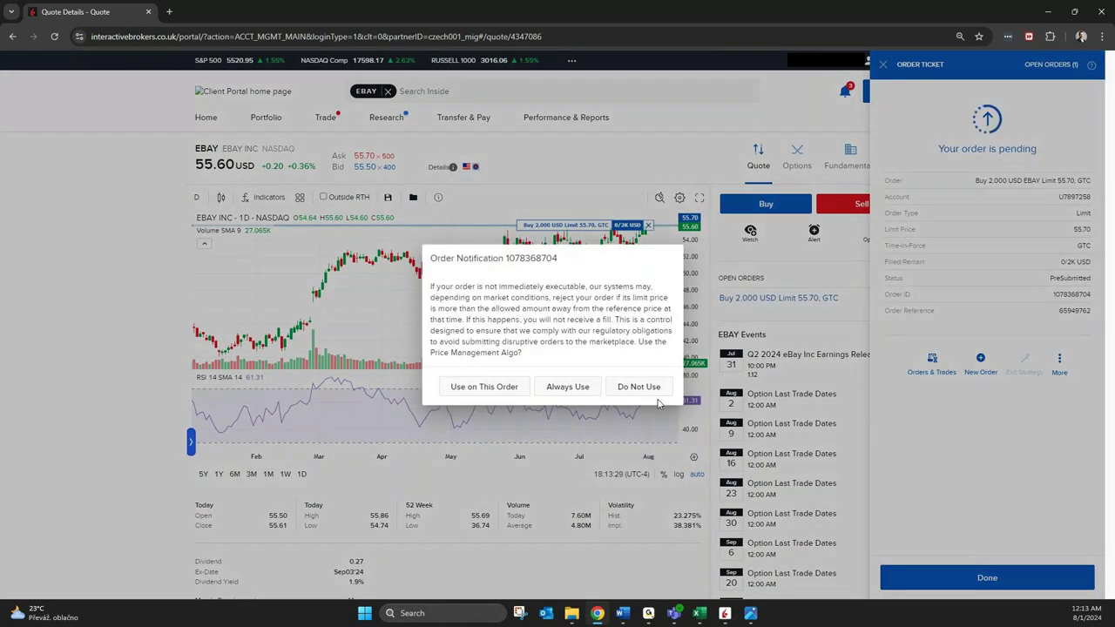
left_click(630, 388)
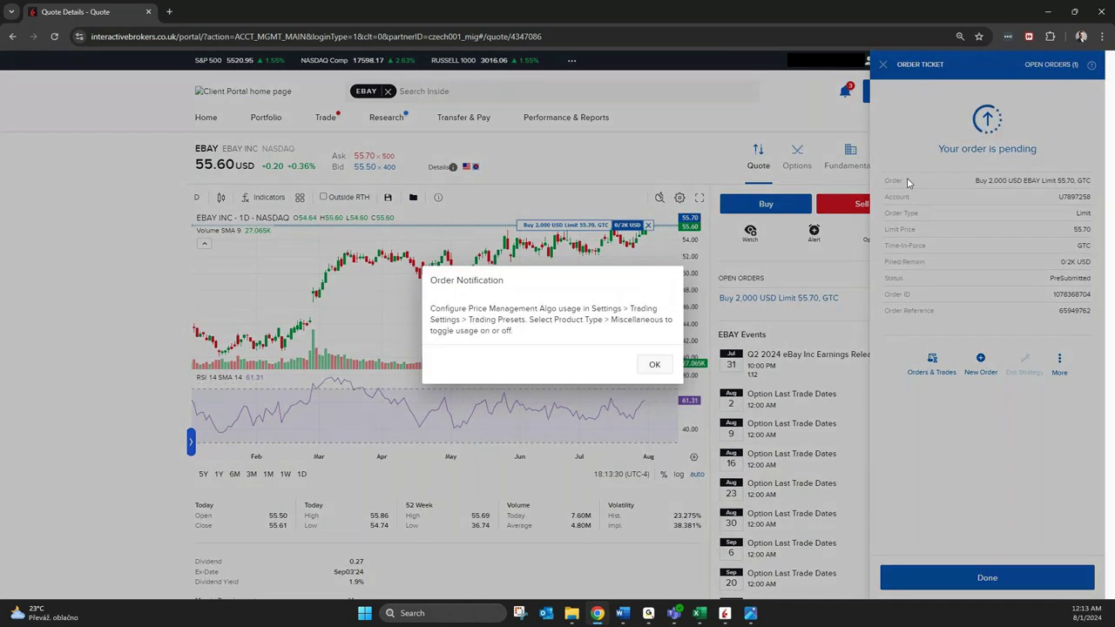
left_click(655, 364)
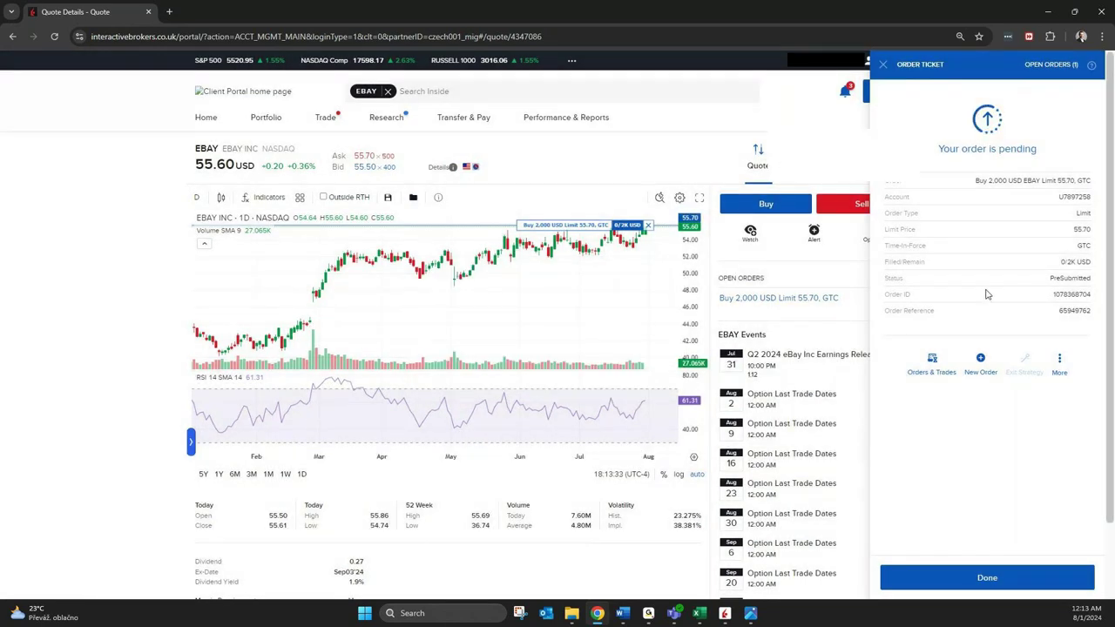
left_click(932, 367)
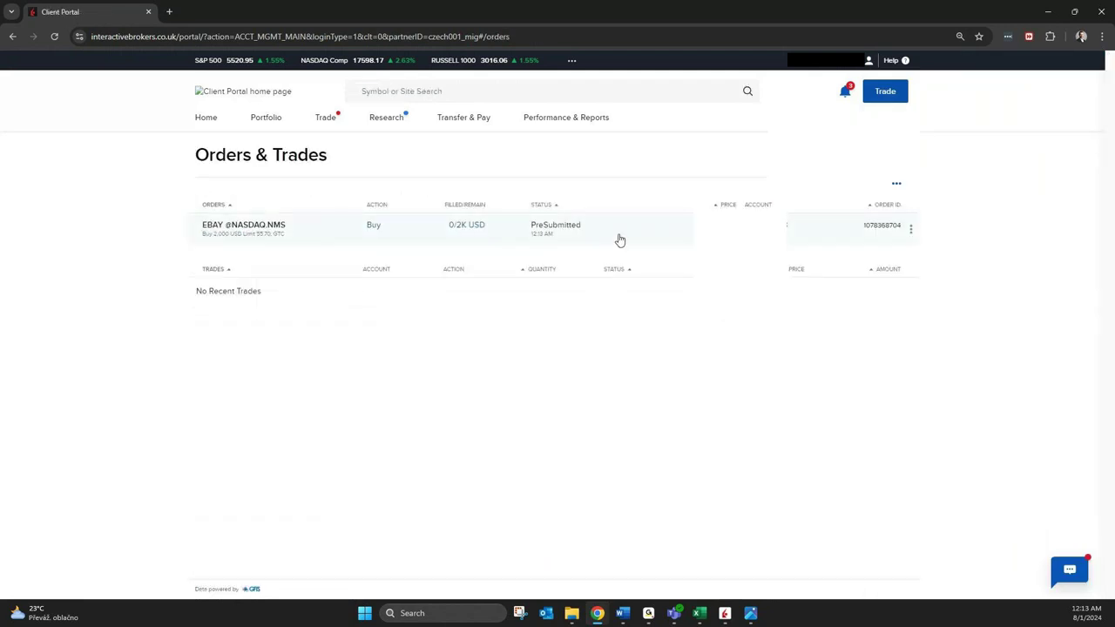
Cancel the EBAY 2,000 USD buy order from its row menu and confirm.
left_click(911, 229)
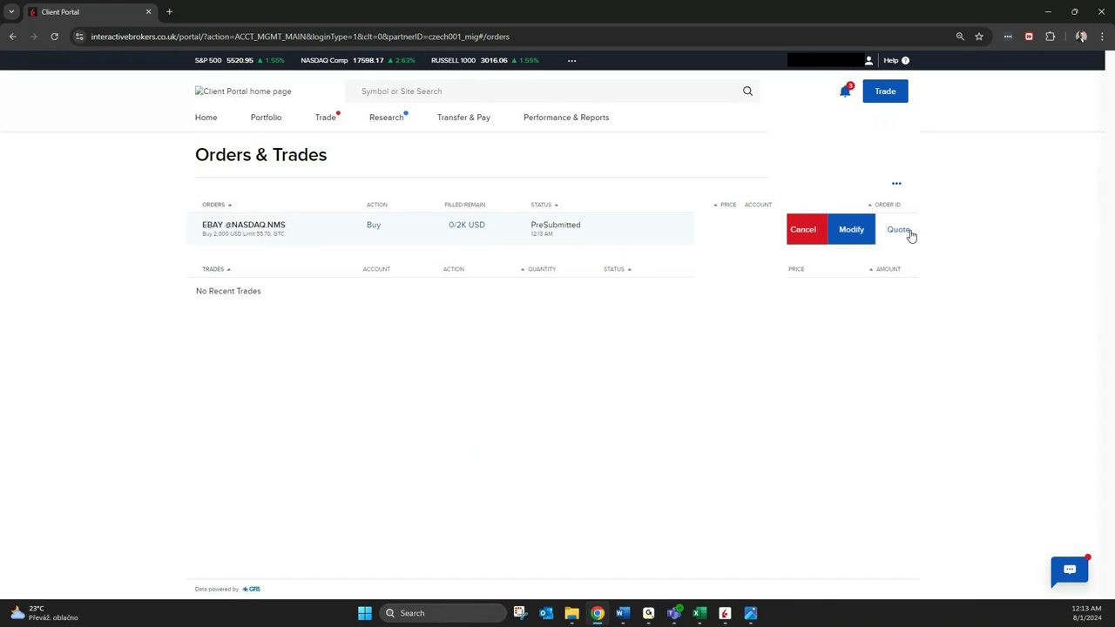
left_click(844, 231)
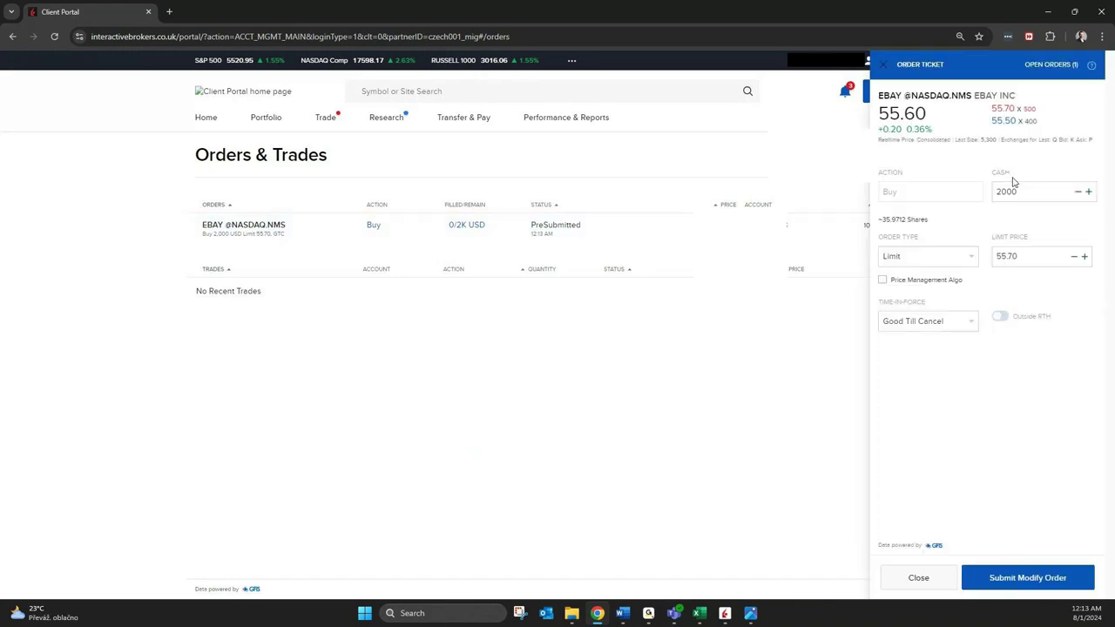
left_click(918, 578)
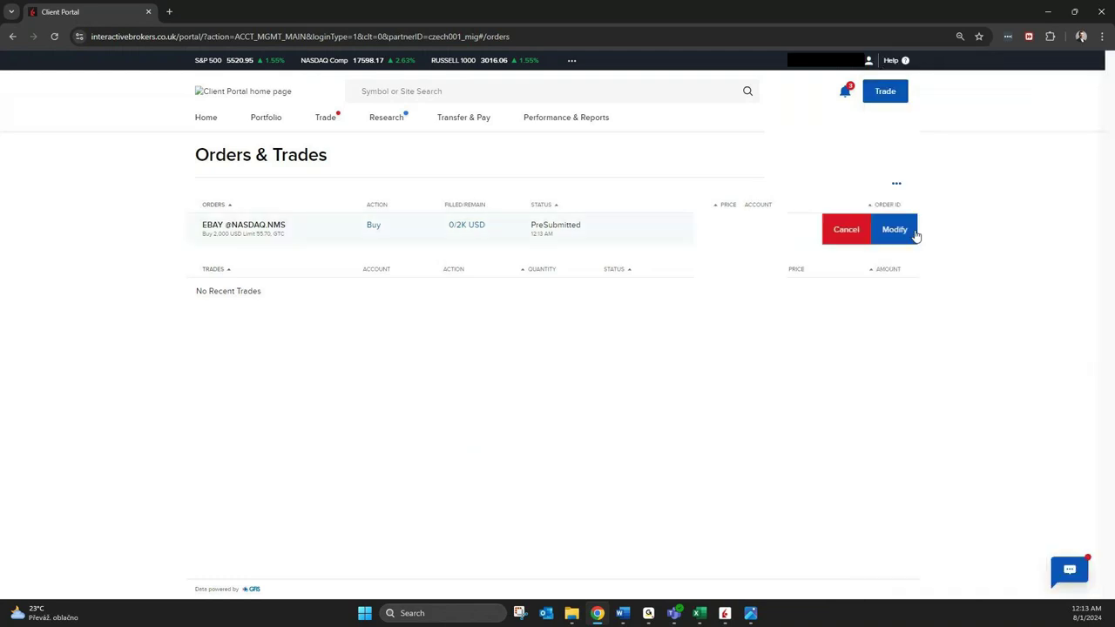
left_click(805, 235)
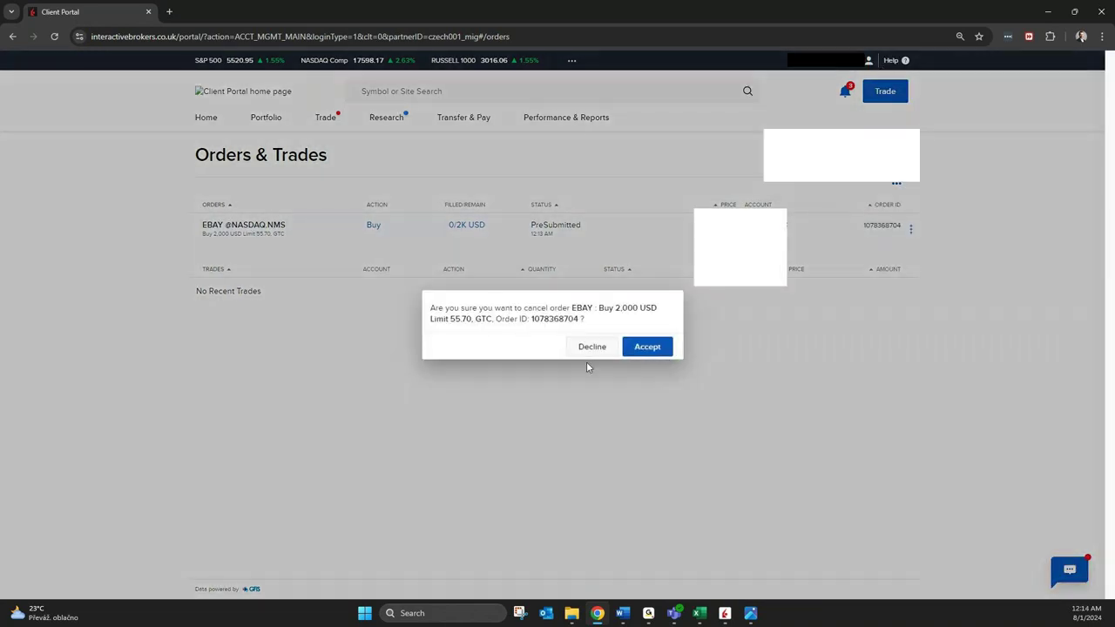
left_click(644, 347)
left_click(454, 92)
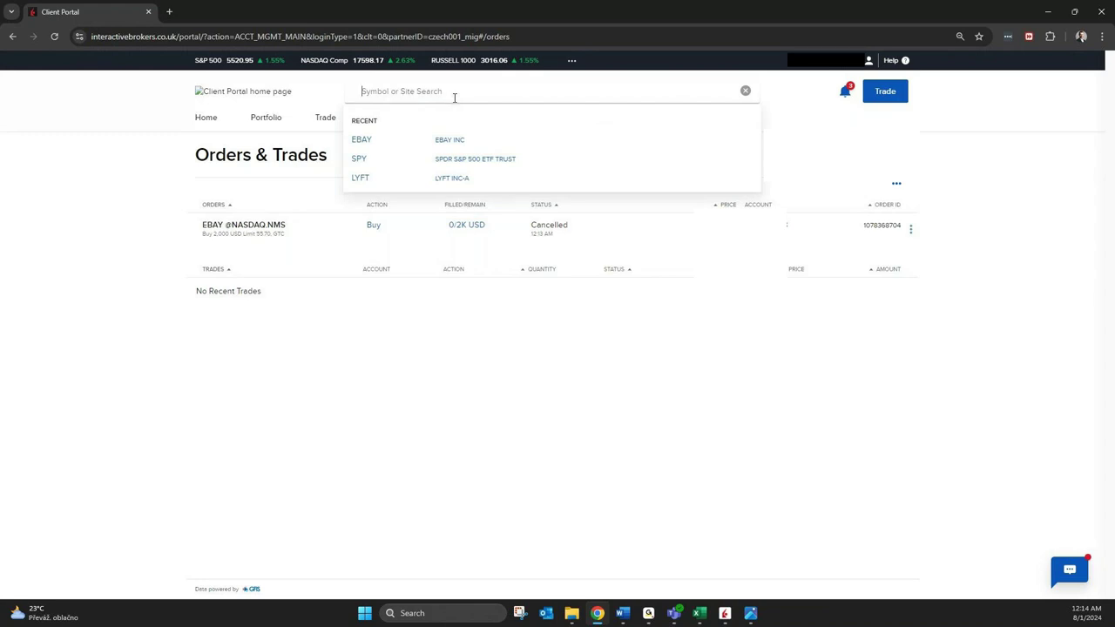
Open the META PLATFORMS INC-CLASS A NASDAQ quote and start a 100-share buy ticket.
type("META")
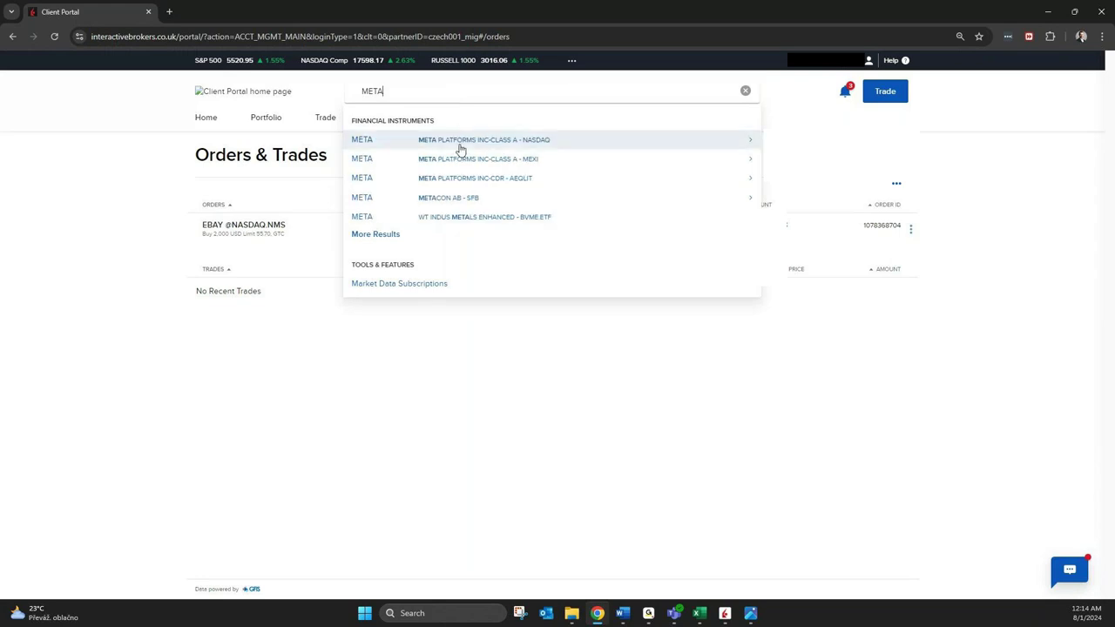
left_click(460, 144)
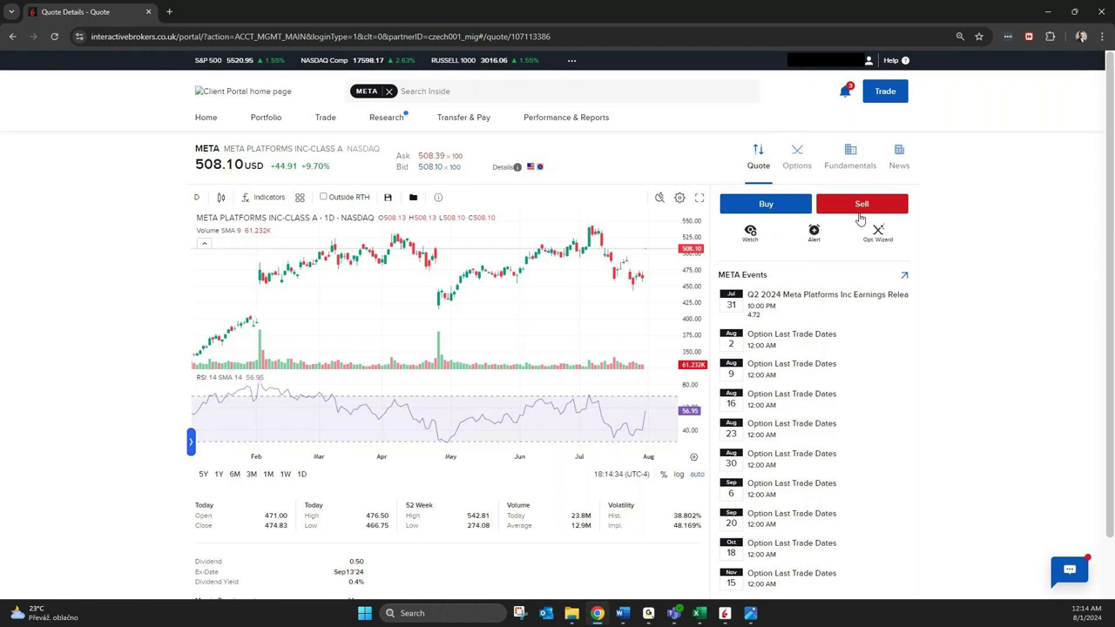
scroll(762, 207, "down", 1)
scroll(763, 208, "up", 1)
left_click(767, 205)
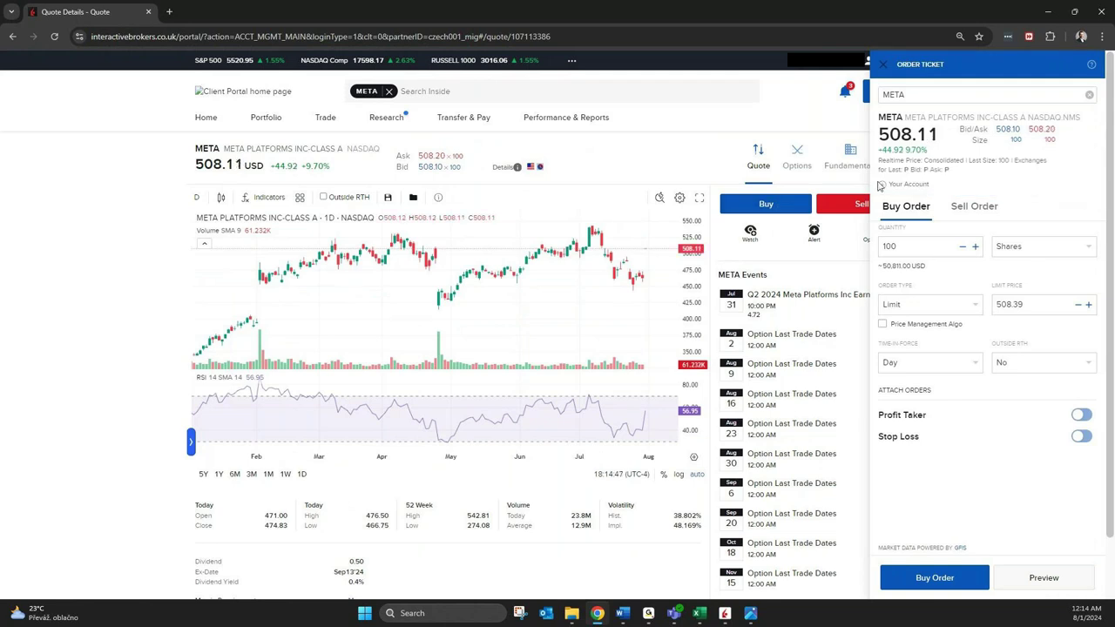
Attach a 509.39 profit taker and 507.39 stop loss, and set the order Good till Cancel.
left_click(1082, 415)
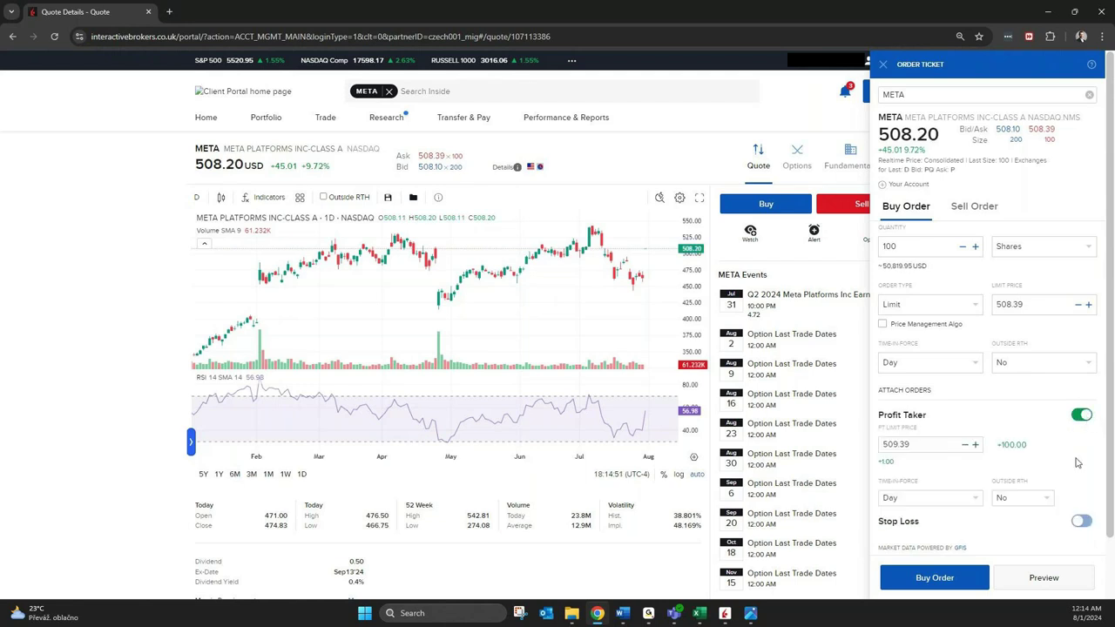
scroll(1078, 488, "down", 1)
left_click(1081, 521)
scroll(1015, 433, "down", 1)
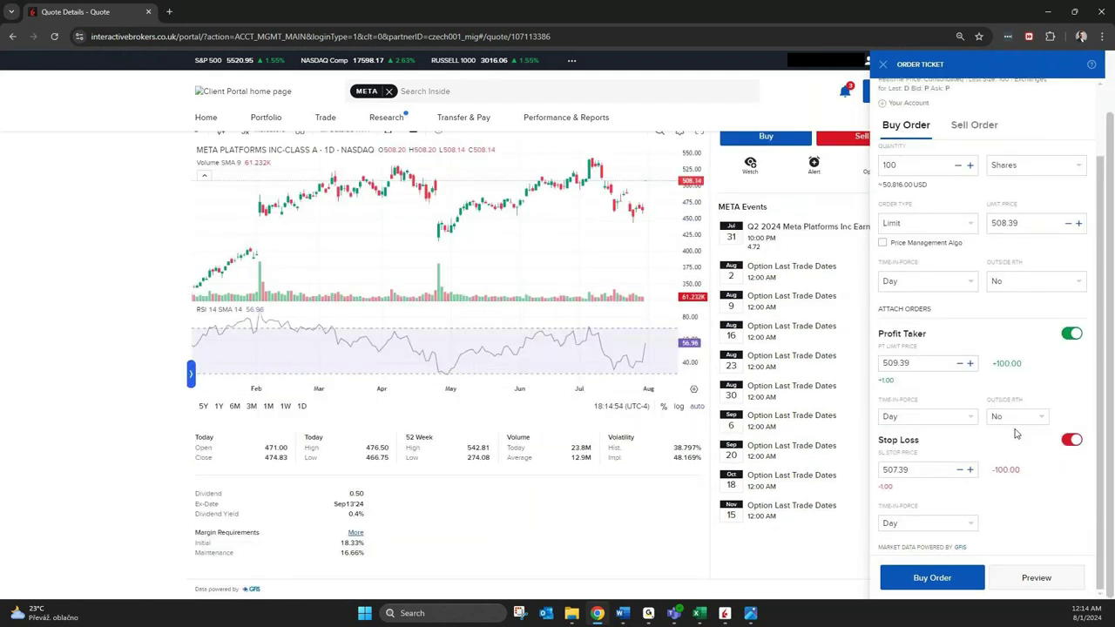
scroll(989, 384, "up", 1)
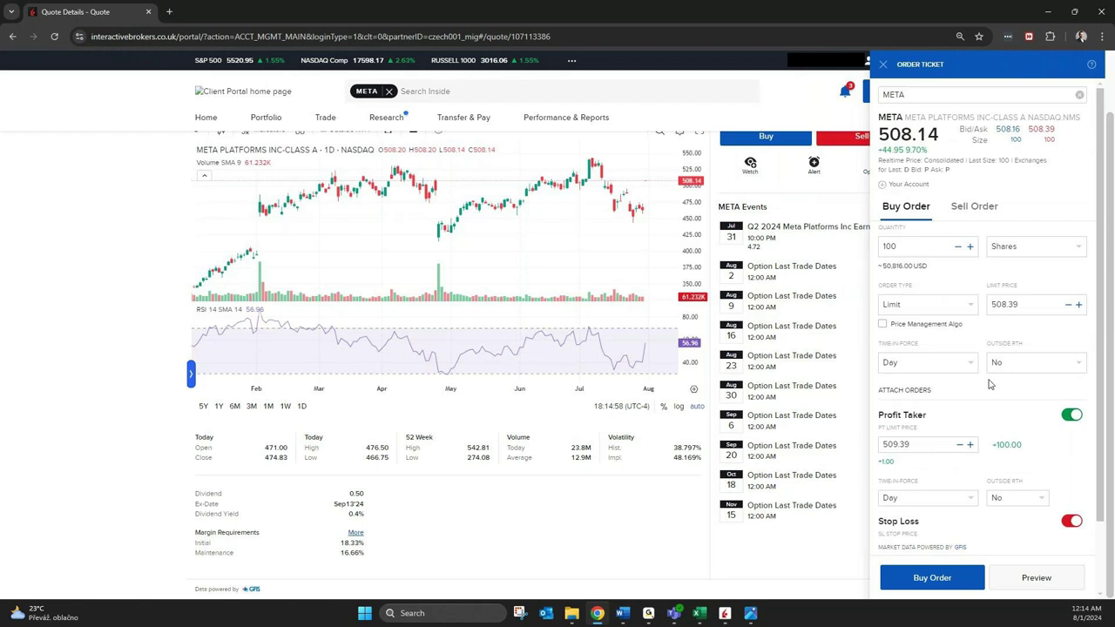
left_click(971, 364)
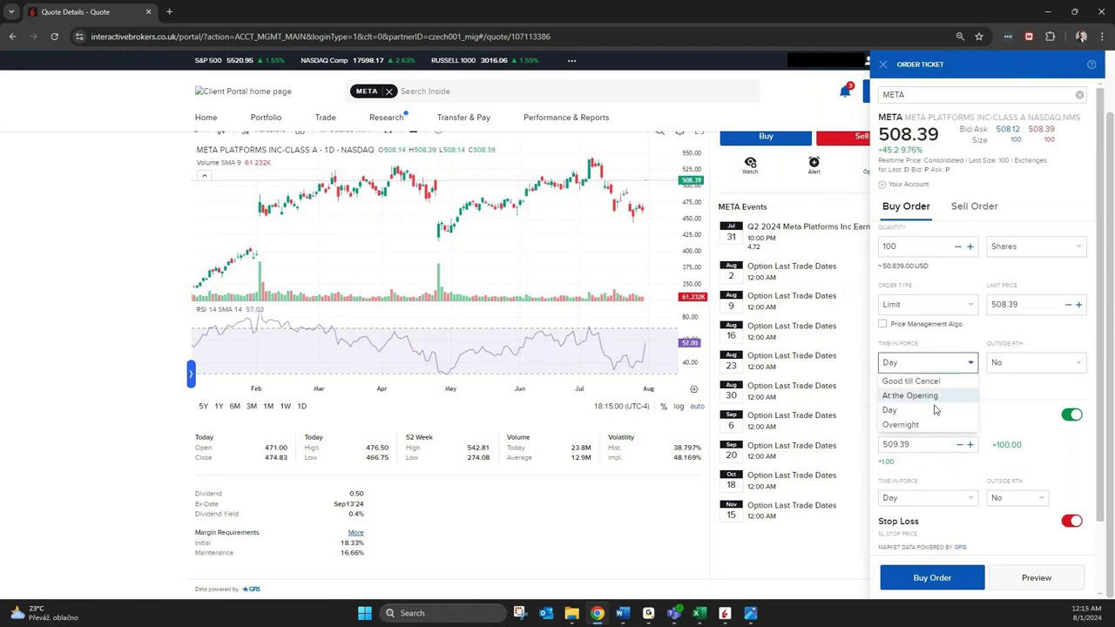
left_click(939, 381)
Try sizing the META order at 2,000 USD, then revert to shares.
left_click(1035, 247)
left_click(1010, 277)
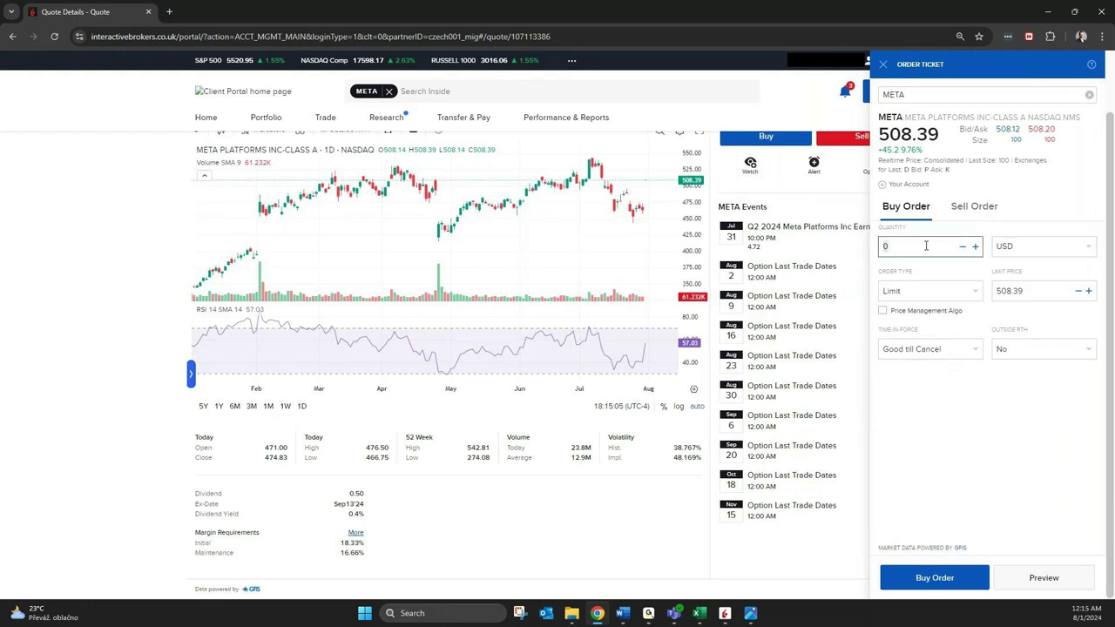
type("2,000")
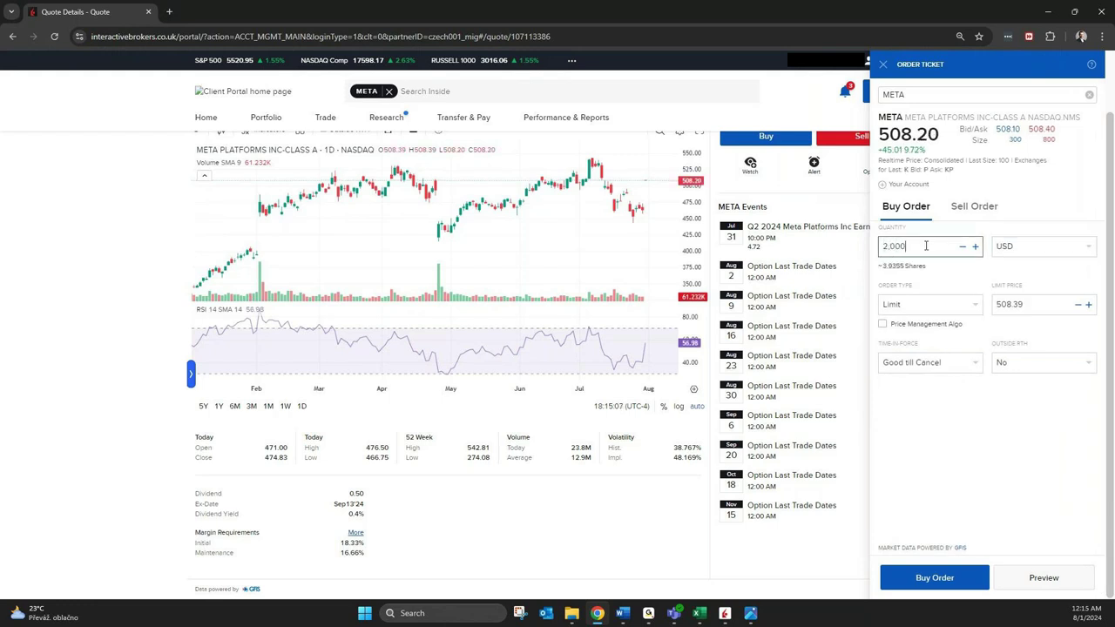
left_click(1010, 247)
left_click(1010, 263)
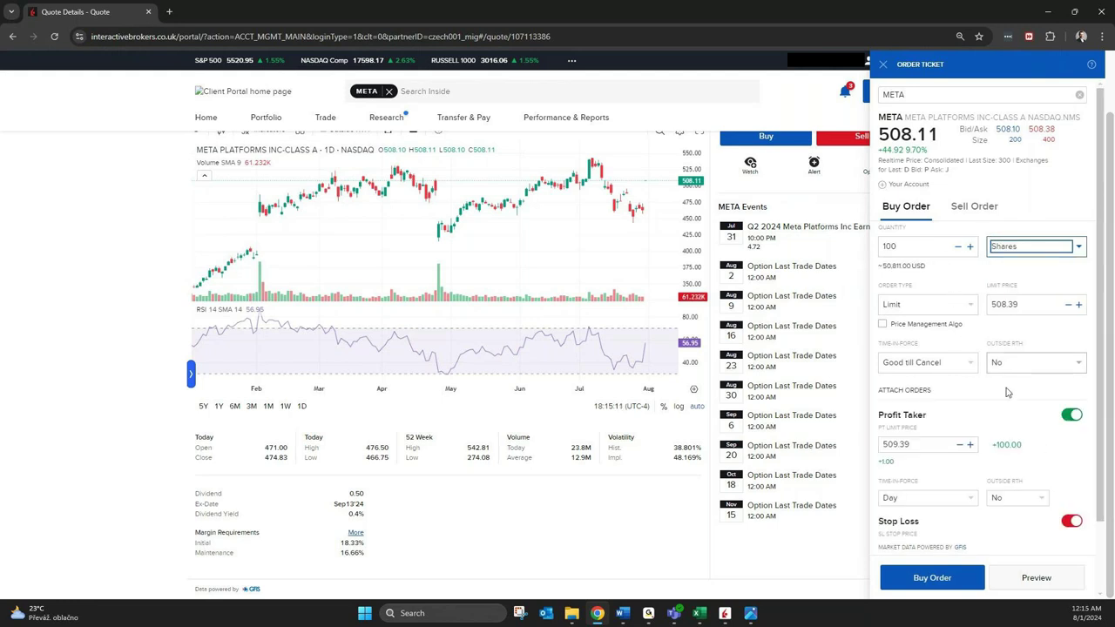
Change the META order quantity from 100 to 5 shares.
left_click(924, 245)
double_click(923, 246)
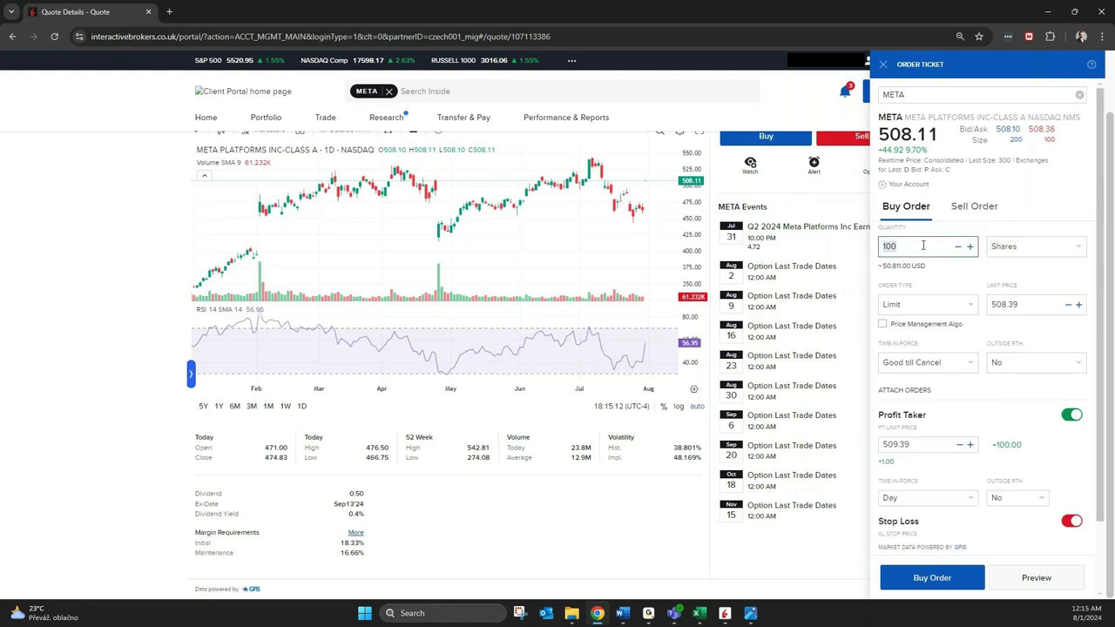
type("5")
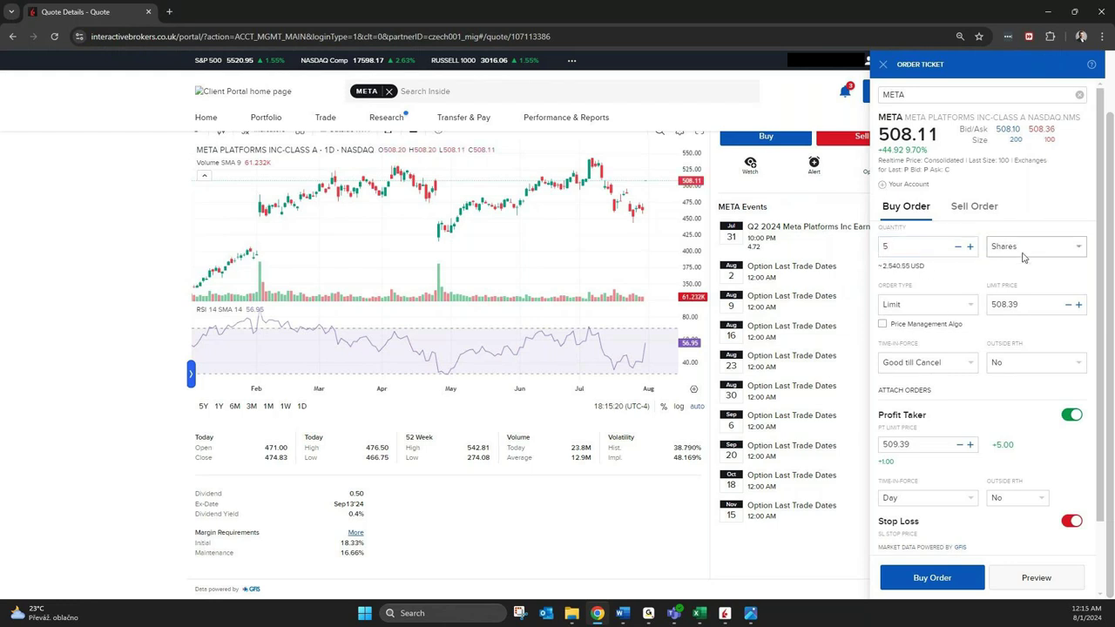
scroll(1002, 435, "down", 1)
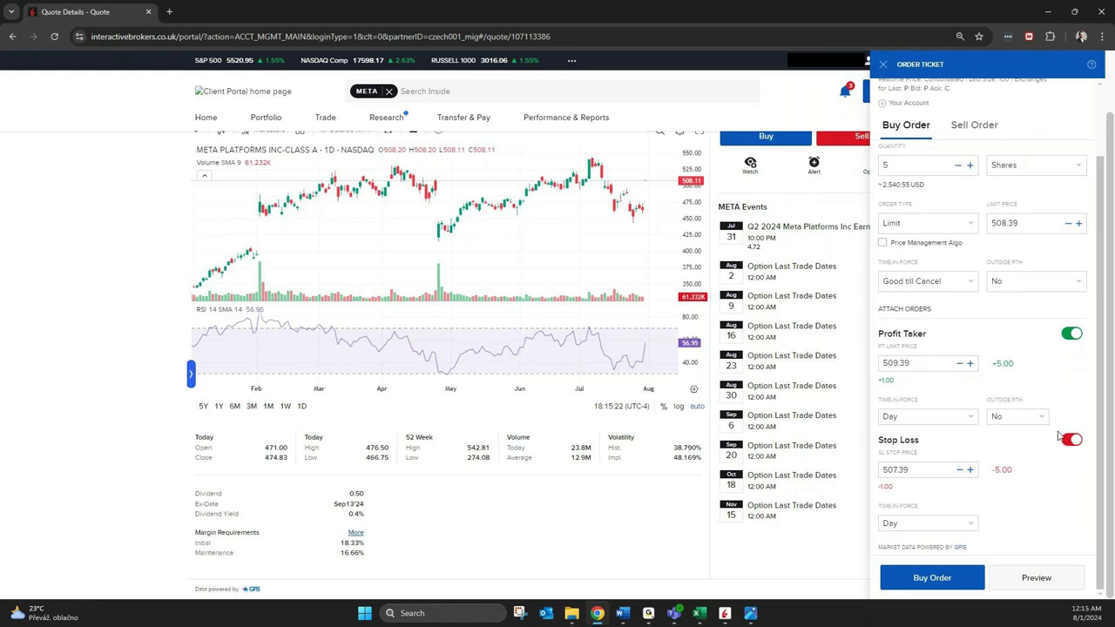
Set the profit taker and stop loss to Good till Cancel, keeping the main order GTC.
left_click(926, 416)
left_click(908, 445)
left_click(920, 528)
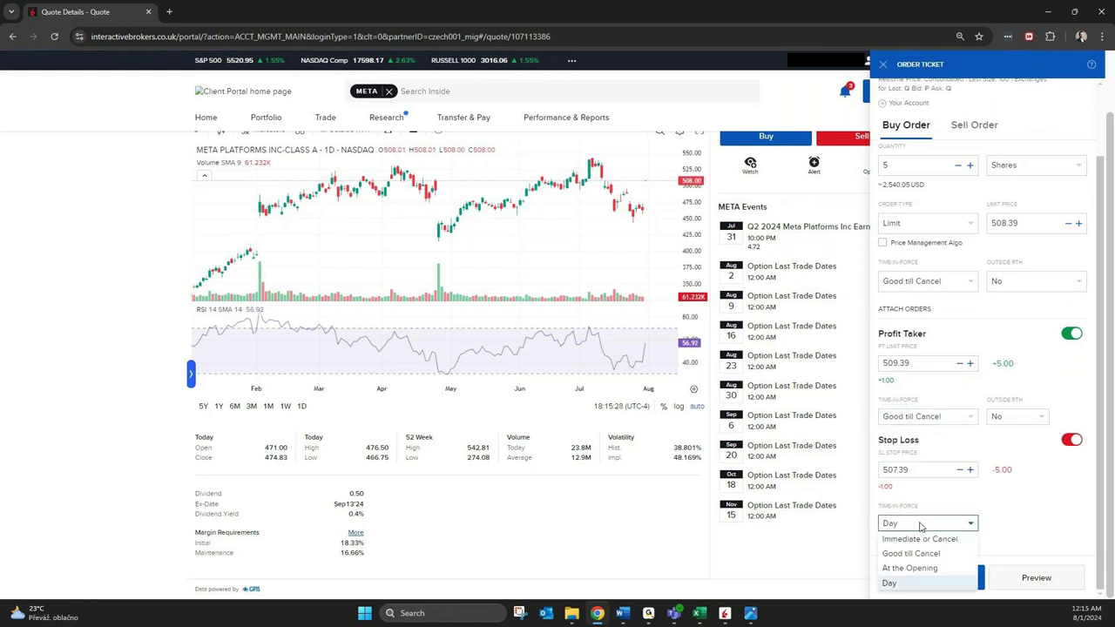
left_click(909, 547)
left_click(950, 284)
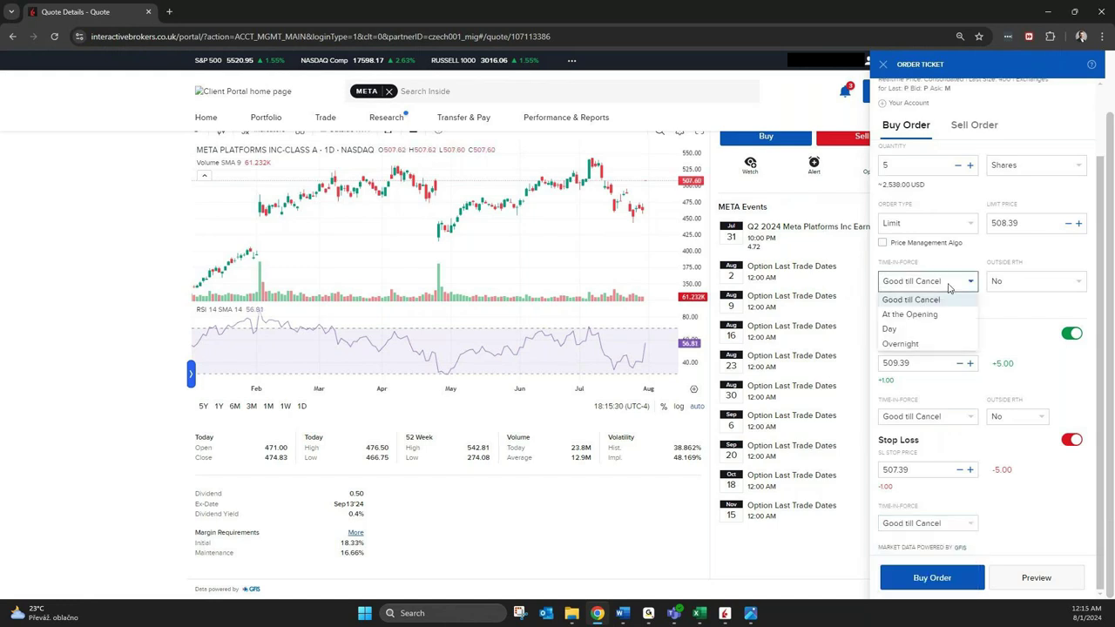
left_click(971, 369)
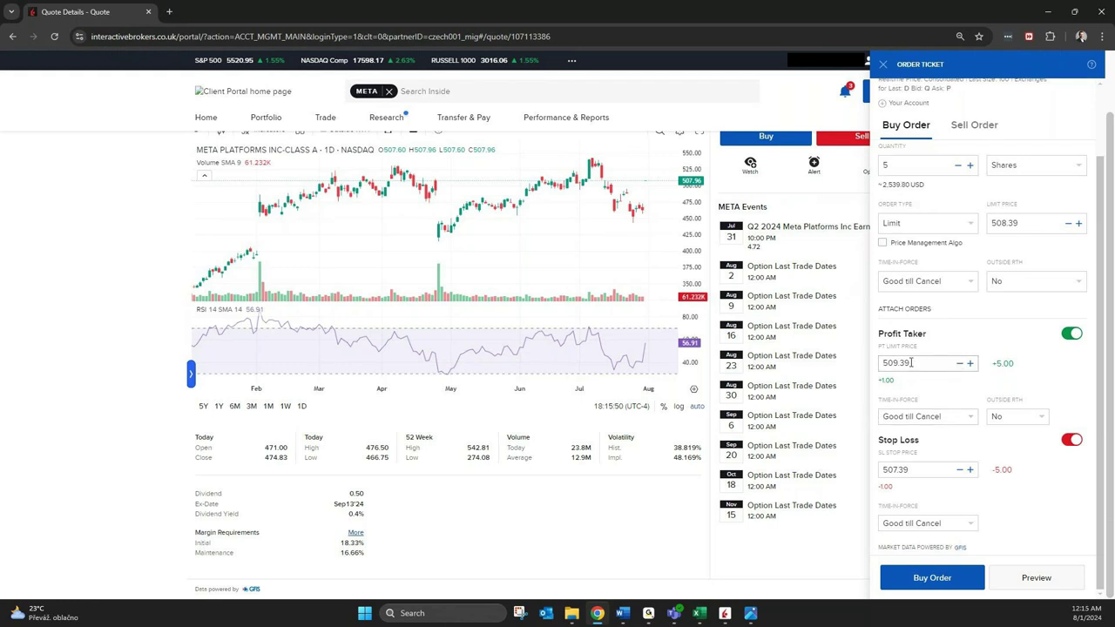
scroll(956, 395, "up", 2)
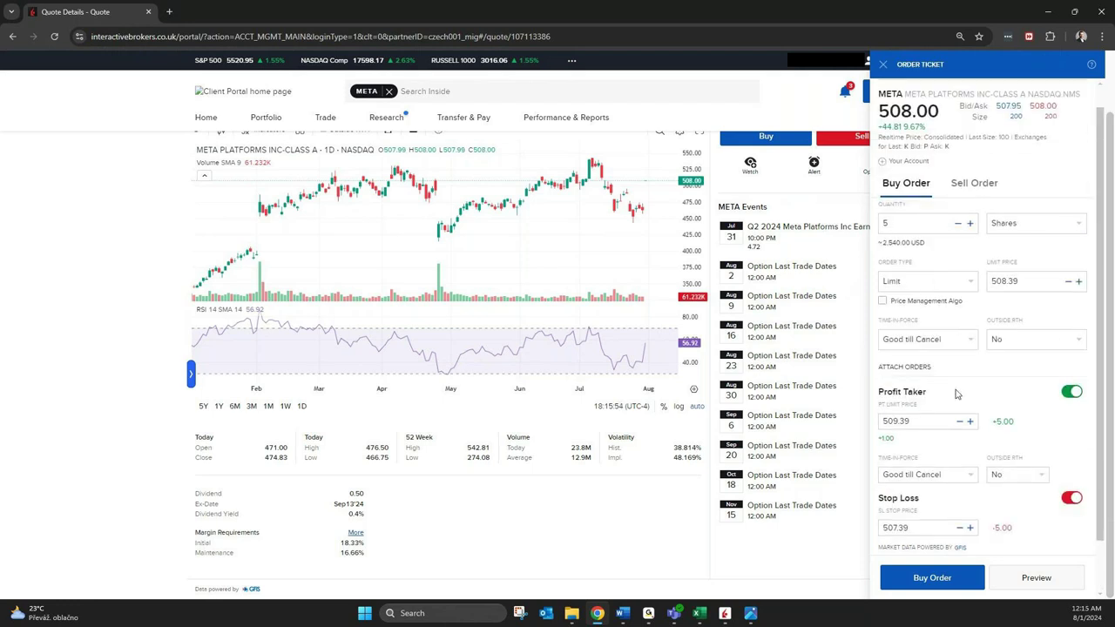
scroll(956, 395, "up", 1)
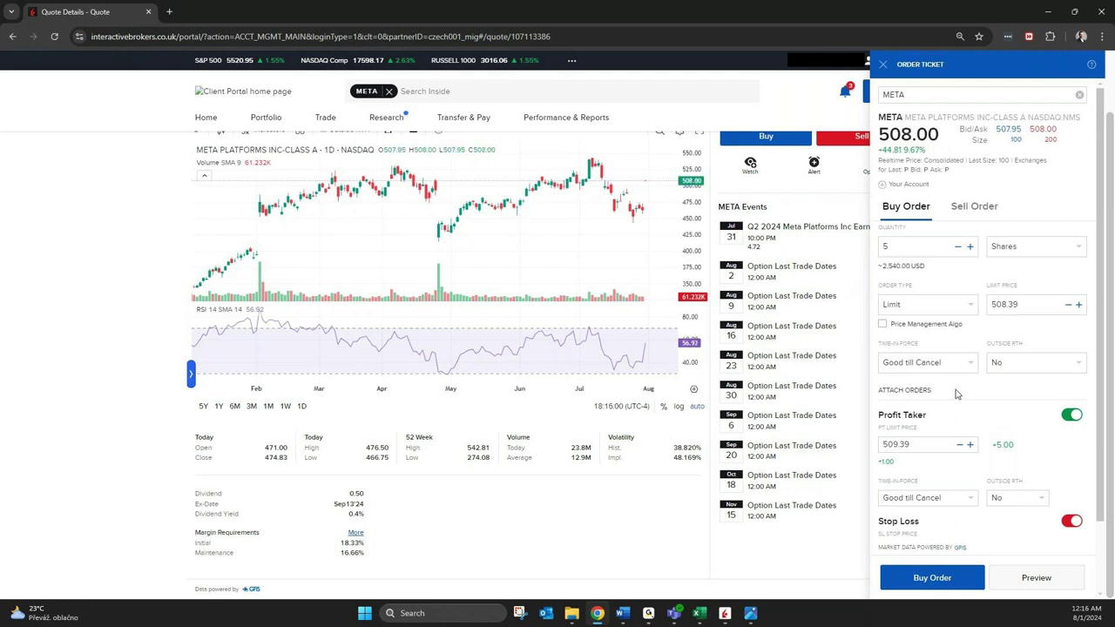
Submit the 5-share META bracket order, answering the Price Management Algo prompt.
left_click(950, 577)
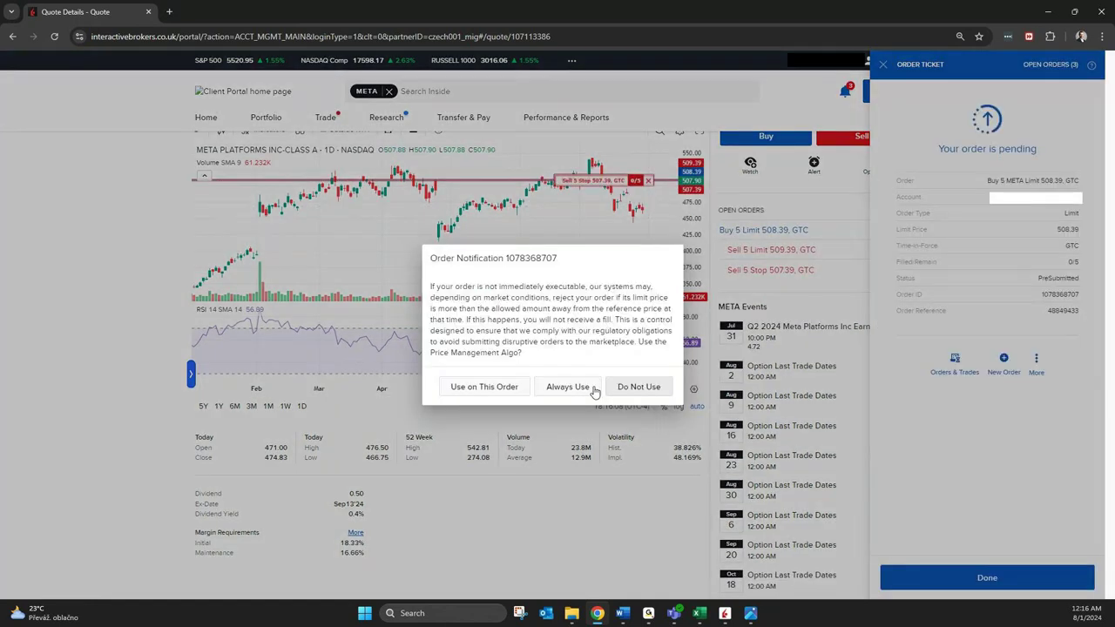
left_click(643, 385)
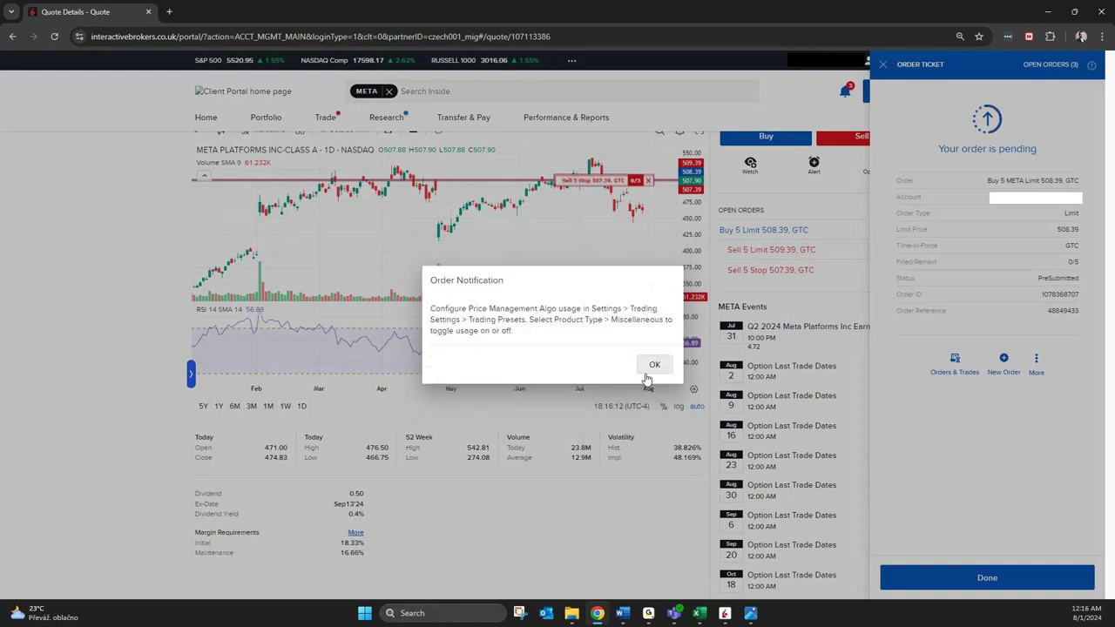
left_click(647, 373)
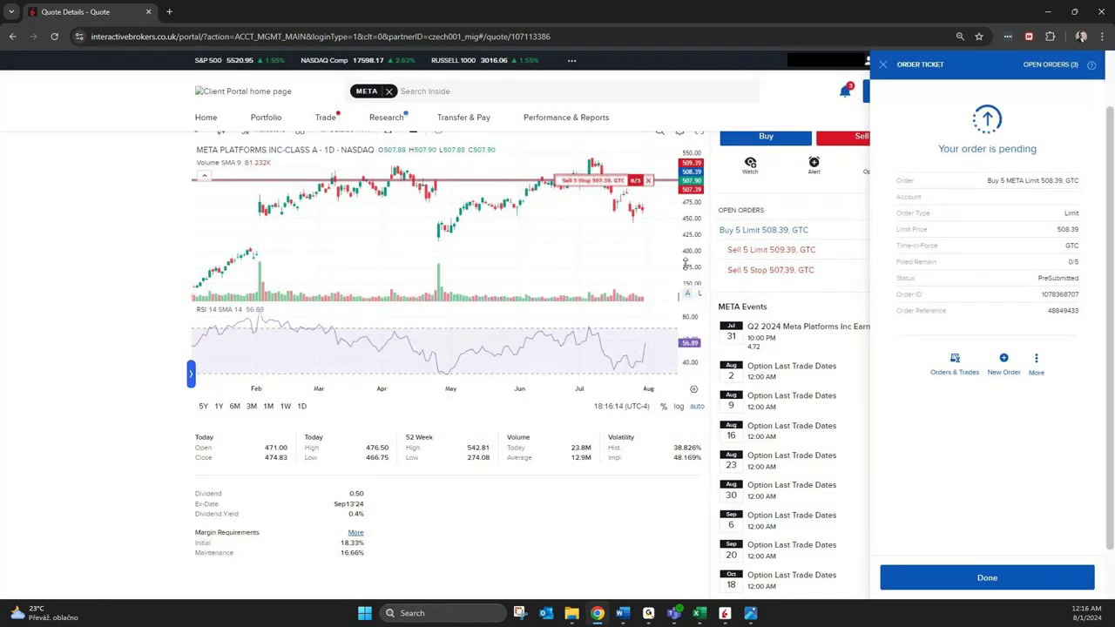
Switch the META chart to the 1D range with one-minute bars.
scroll(515, 286, "up", 5)
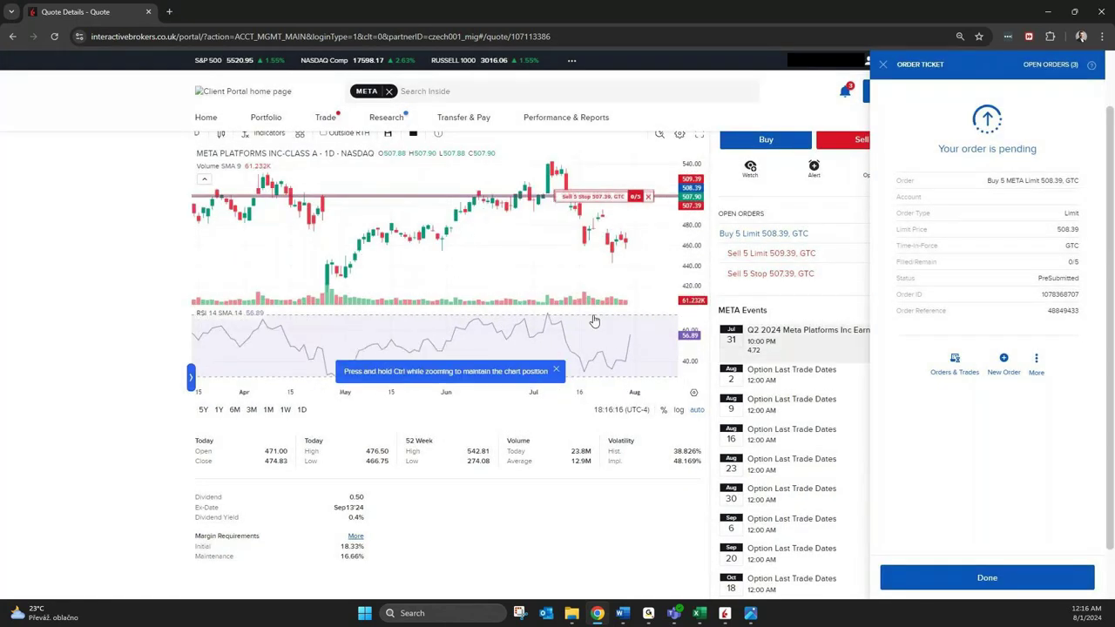
scroll(791, 331, "up", 2)
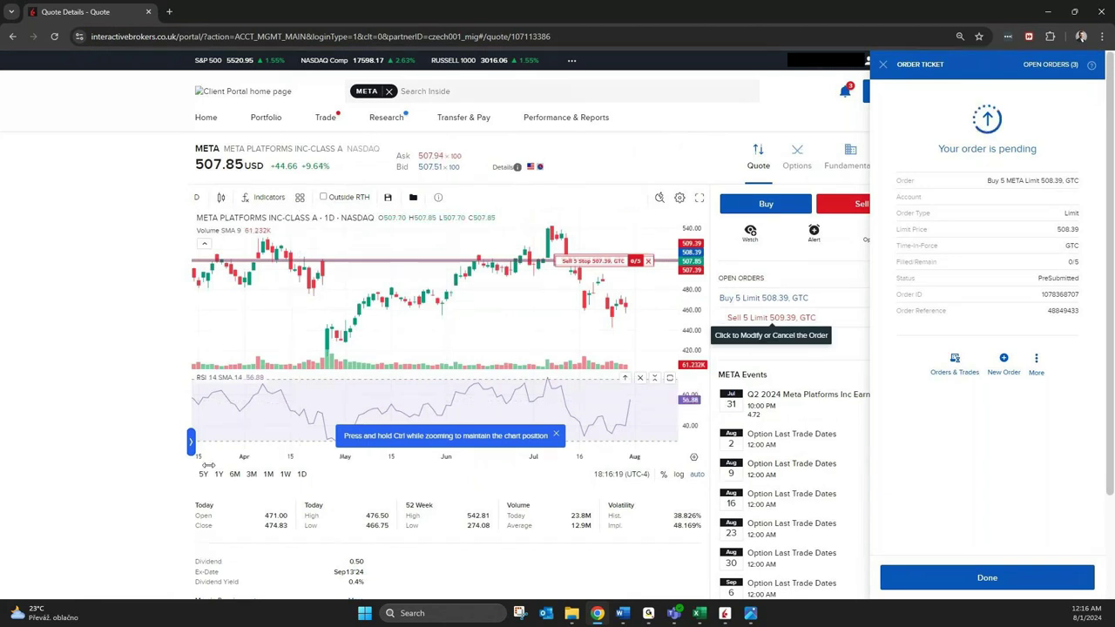
left_click(302, 474)
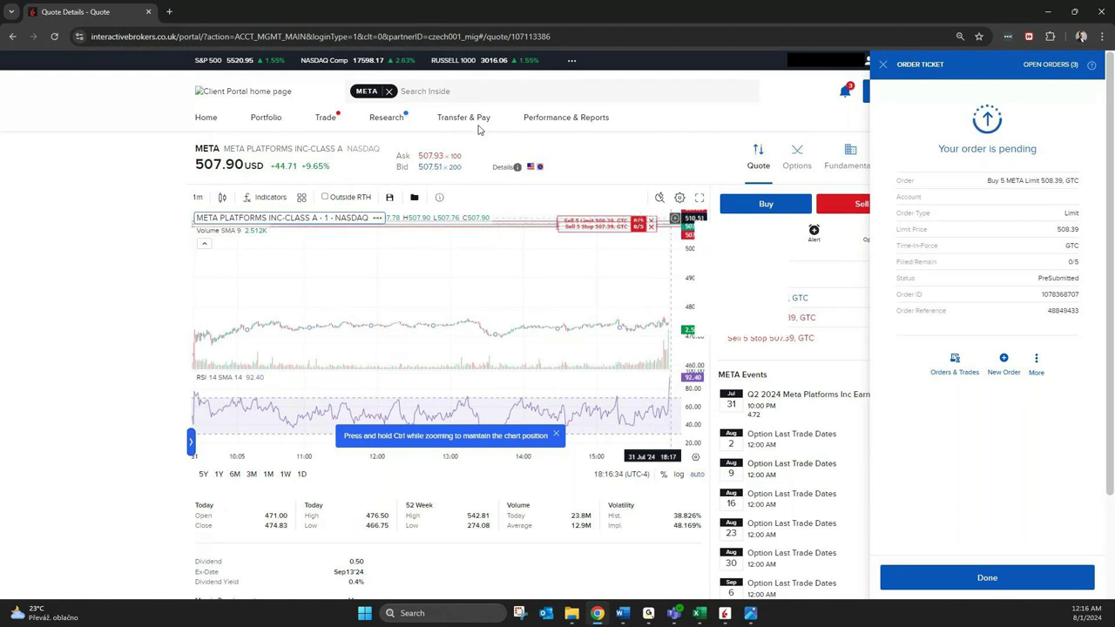
Cancel the META bracket order on Orders & Trades so all three legs read Cancelled.
mouse_move(324, 120)
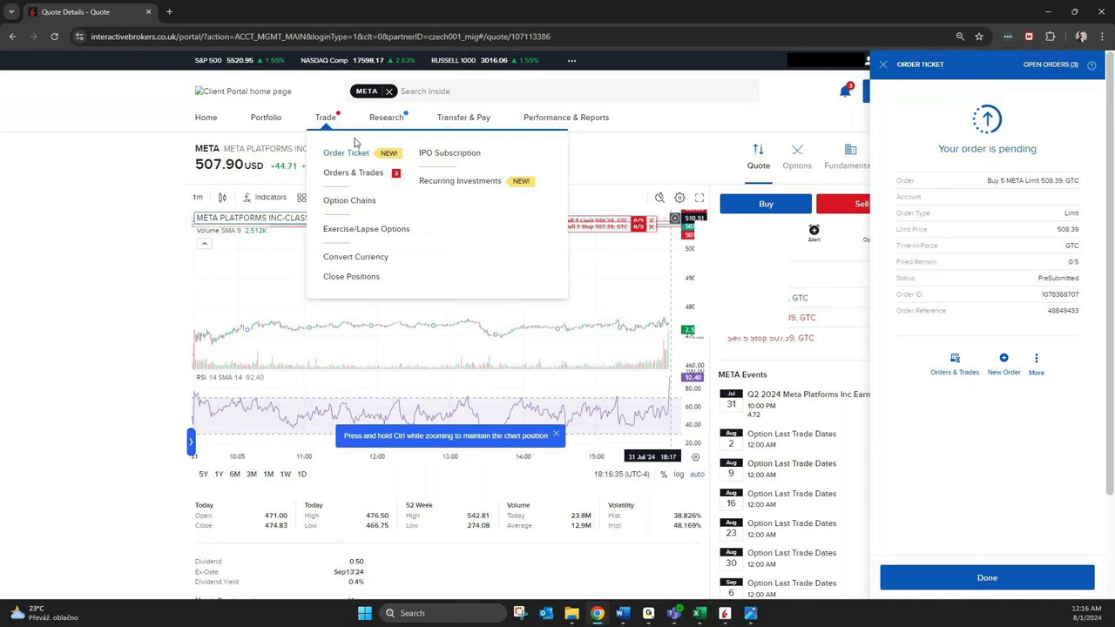
left_click(352, 172)
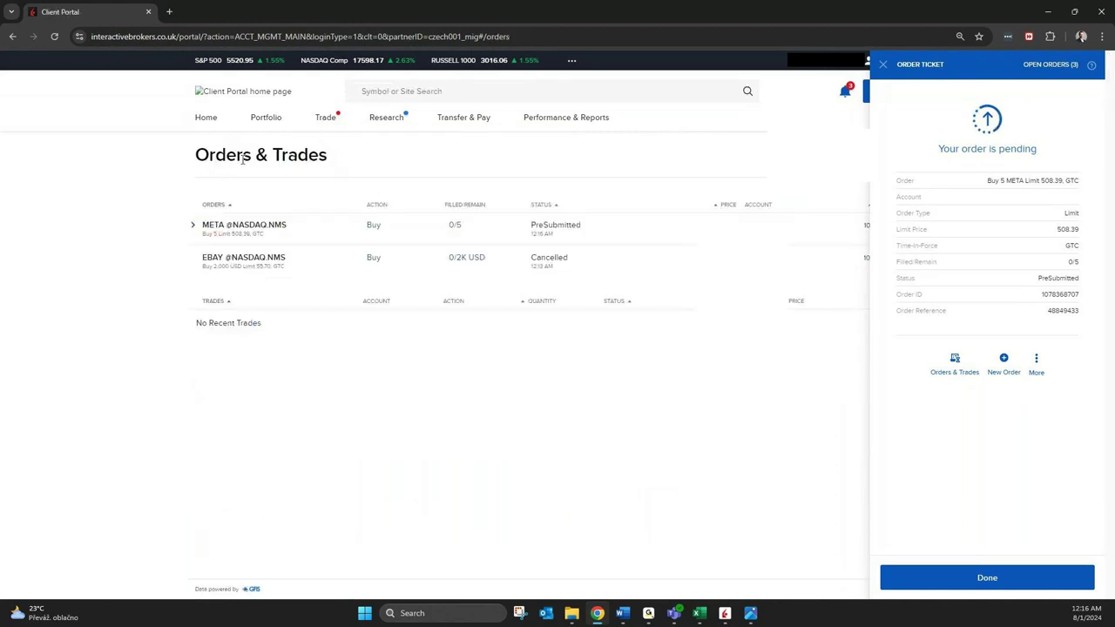
left_click(191, 225)
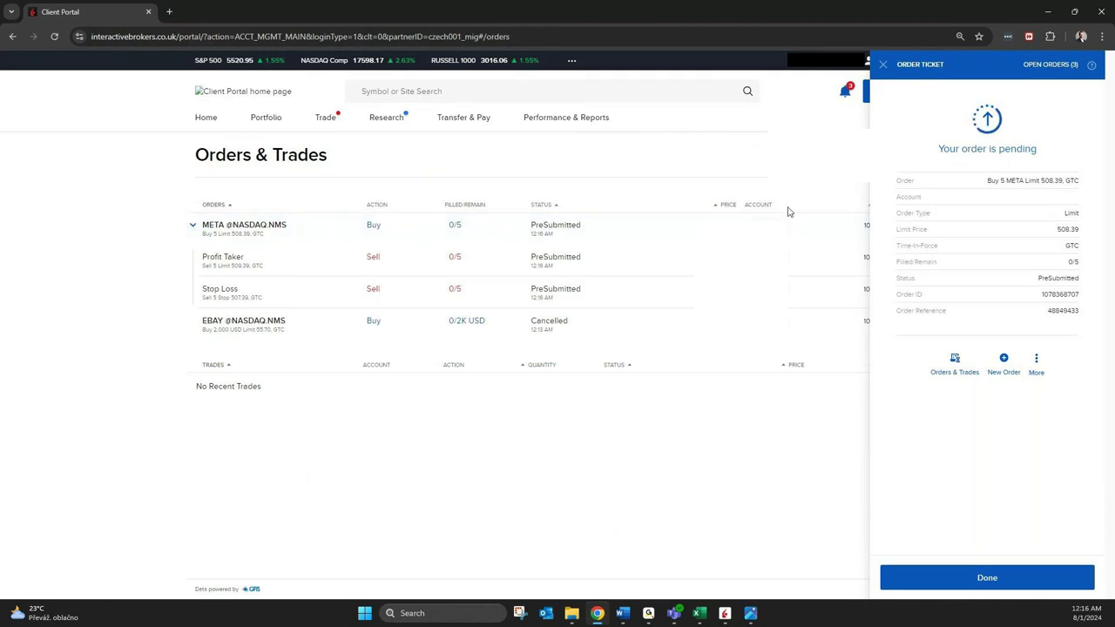
left_click(884, 66)
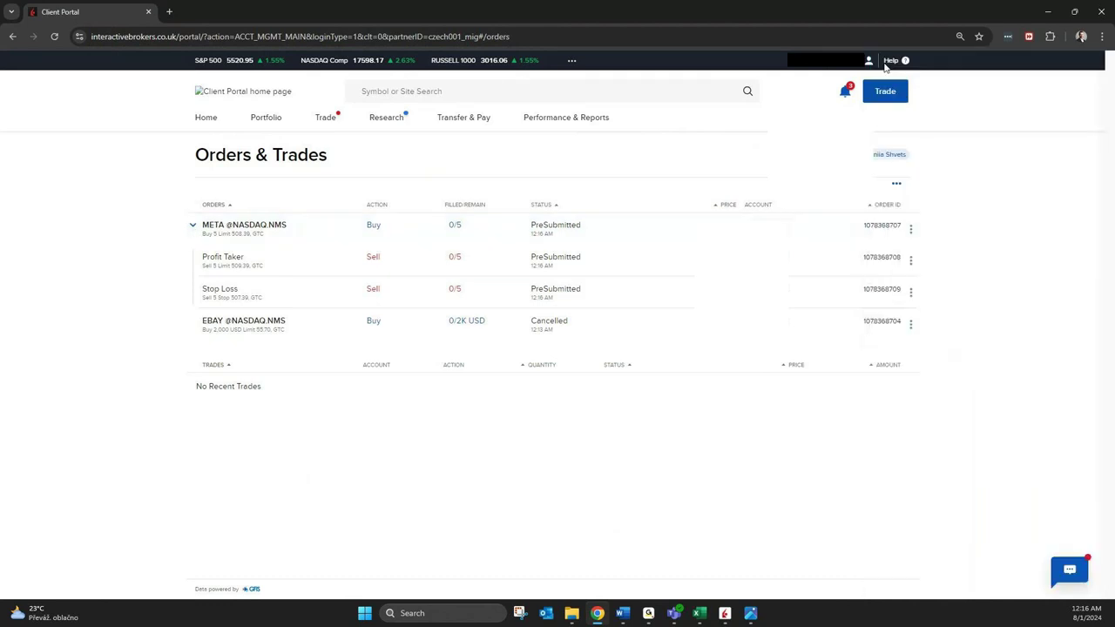
left_click(910, 229)
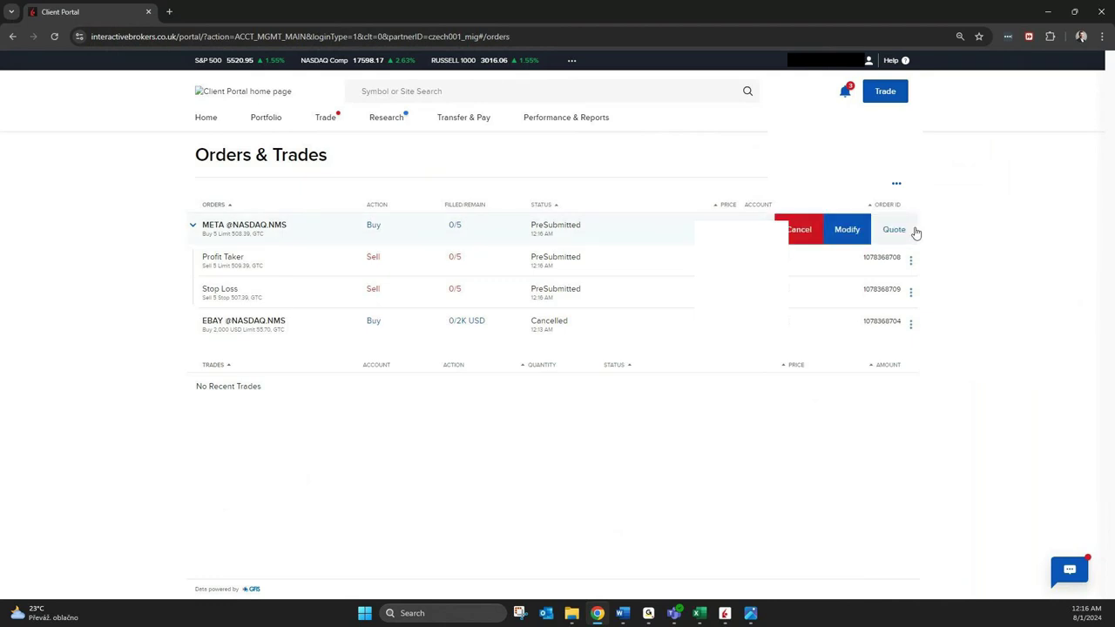
left_click(799, 232)
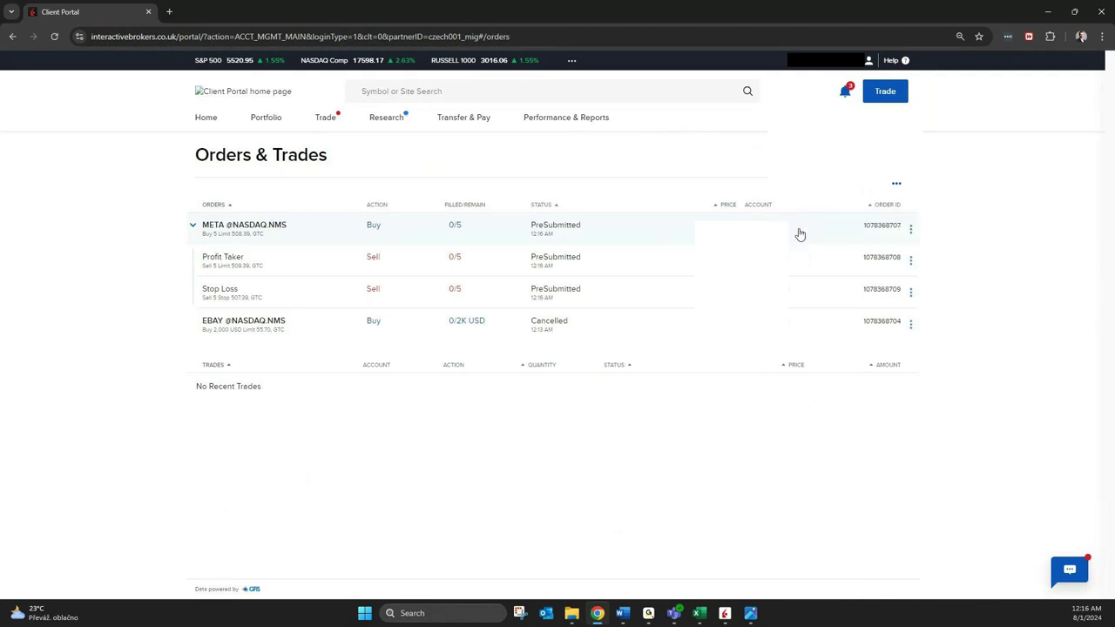
left_click(644, 347)
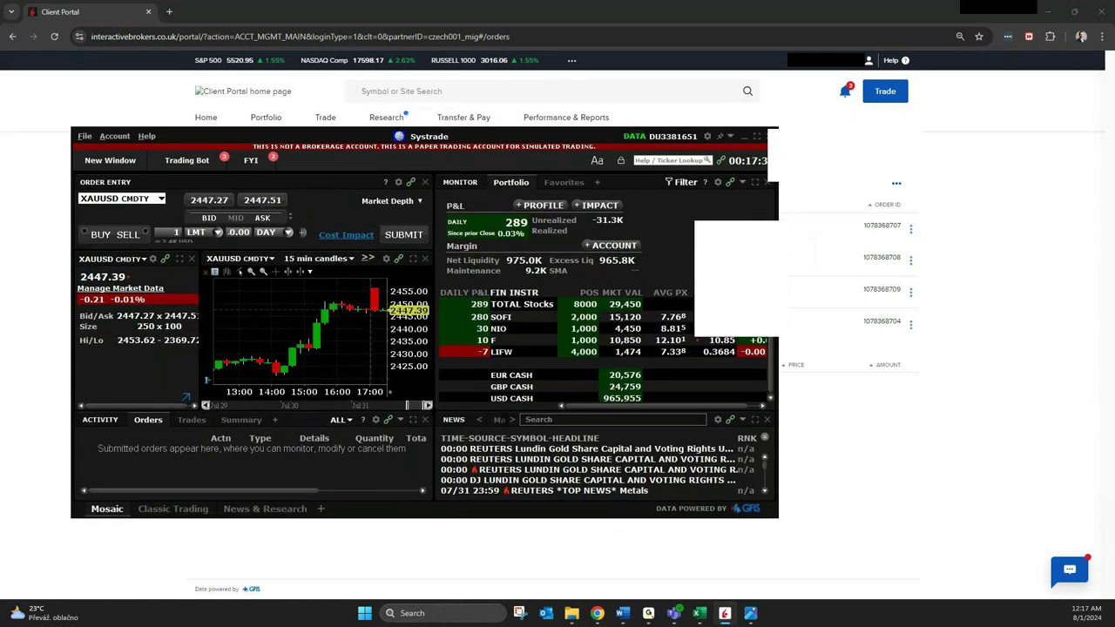
Maximize Trader Workstation and enter AAPL as the order entry symbol, replacing XAUUSD CMDTY.
left_click(755, 139)
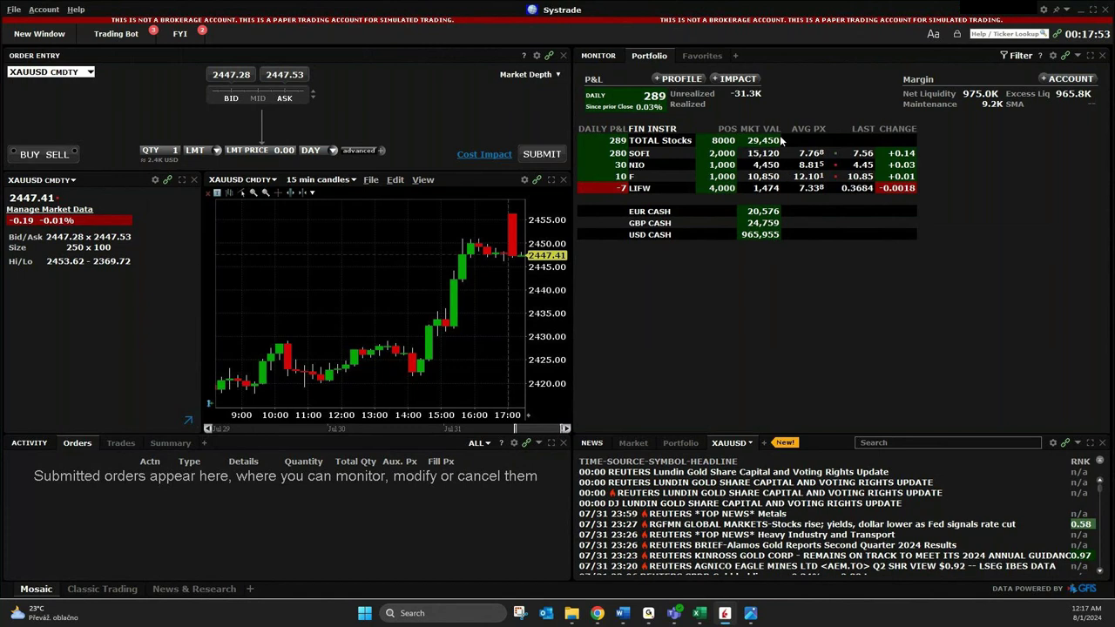
left_click(62, 73)
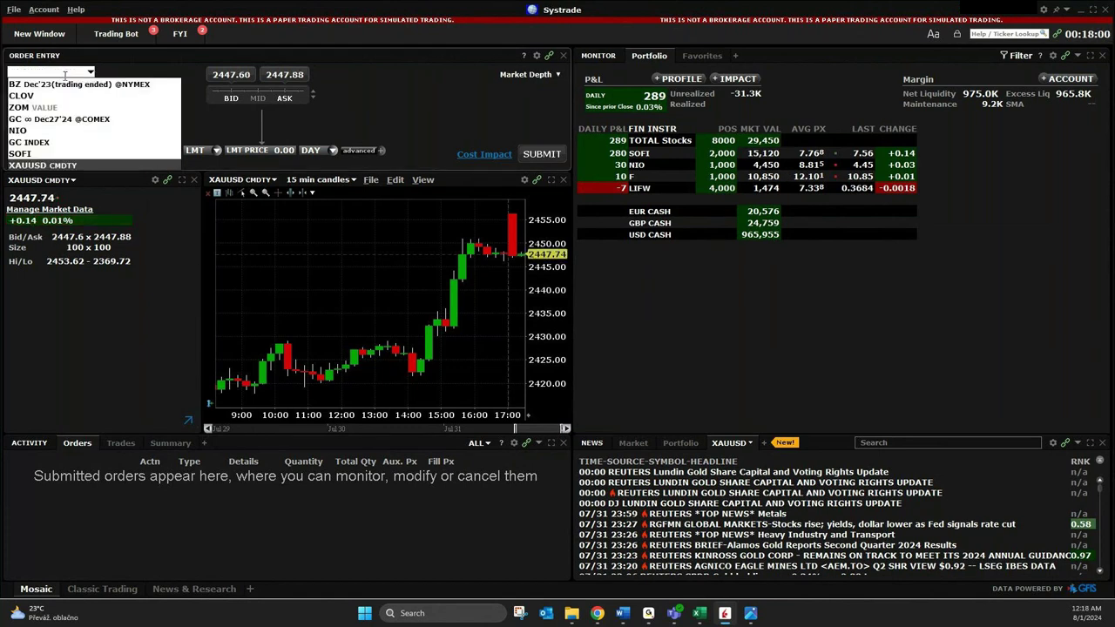
type("AAPL")
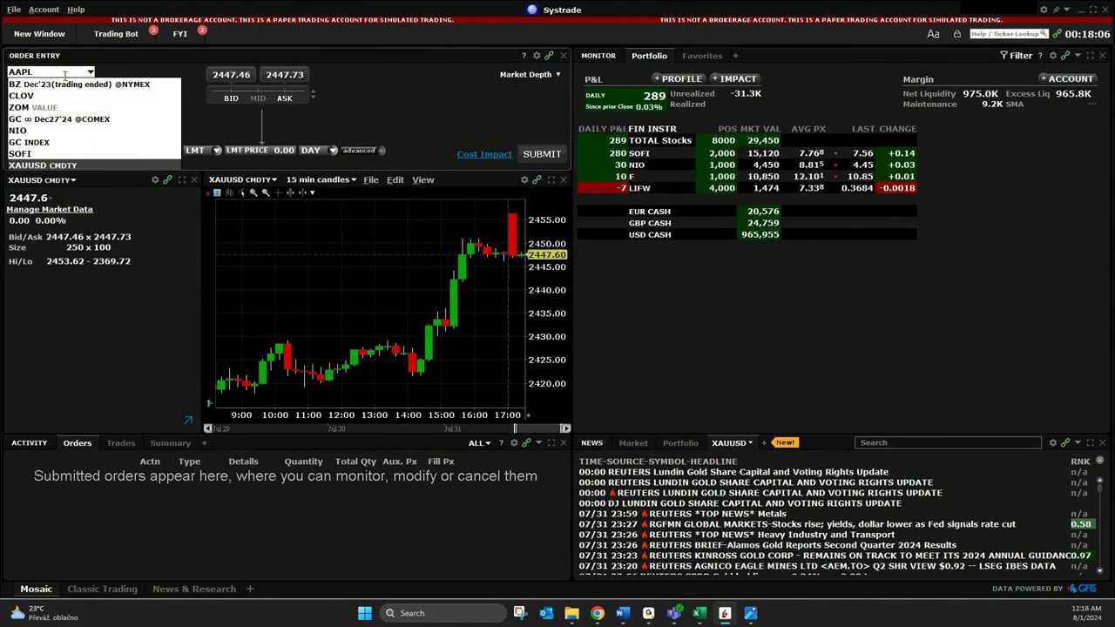
Load AAPL stock (SMART) into order entry as a buy of 5 shares at limit 223.14.
key("Return")
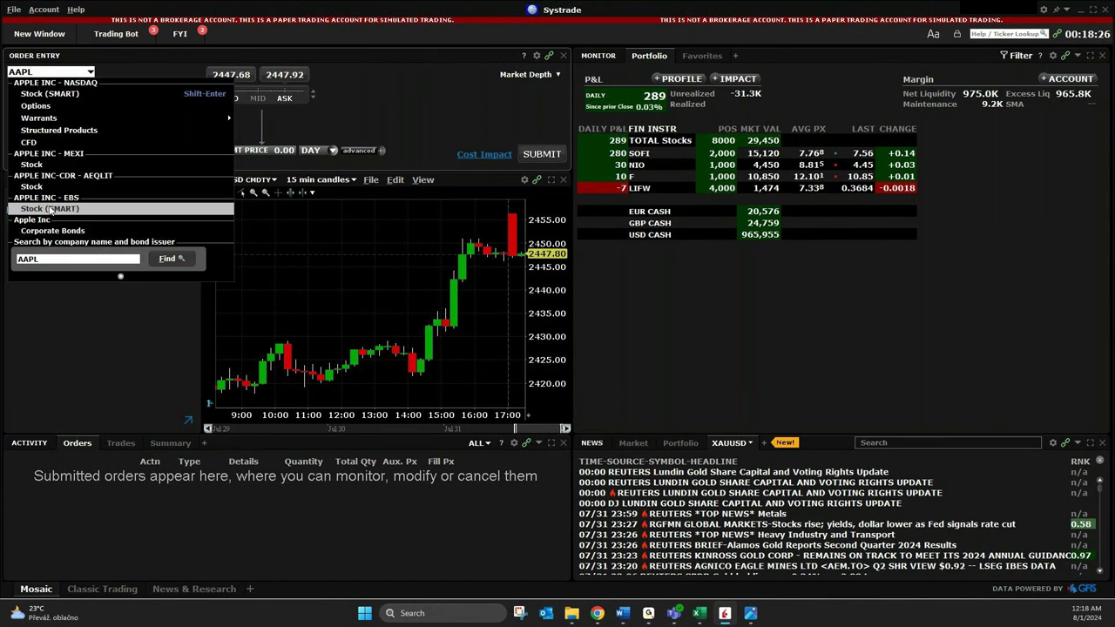
left_click(73, 99)
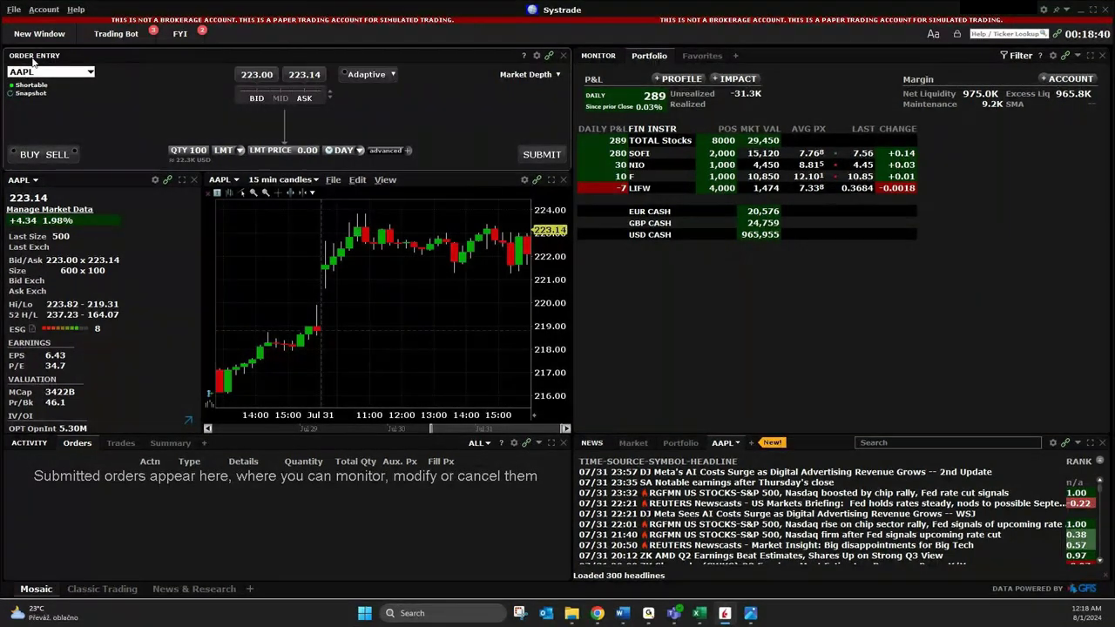
left_click(21, 154)
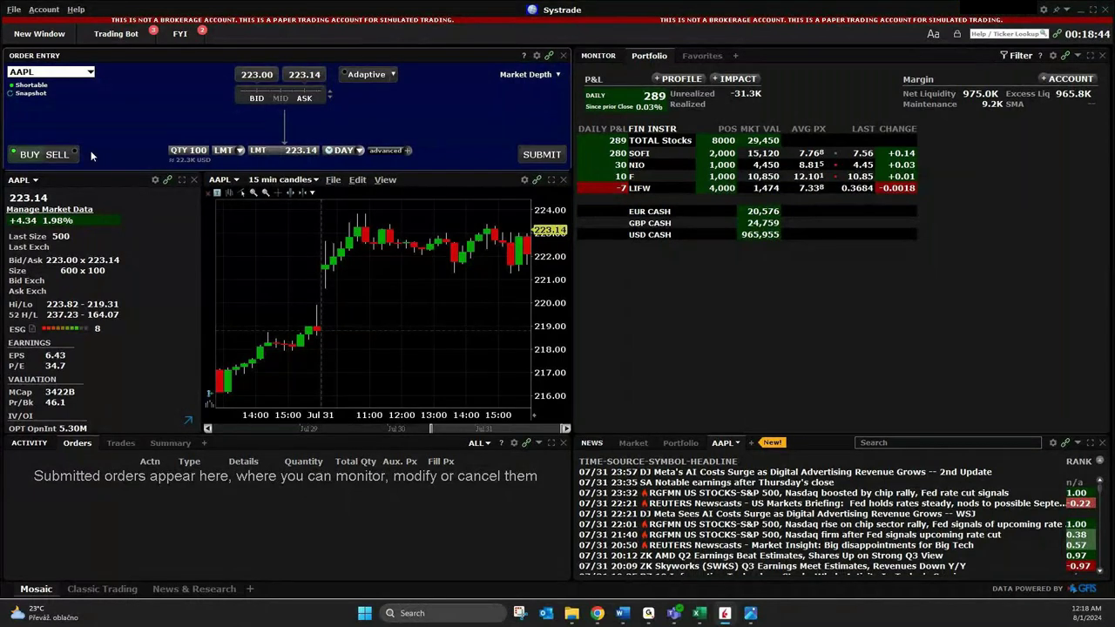
left_click(207, 151)
type("5")
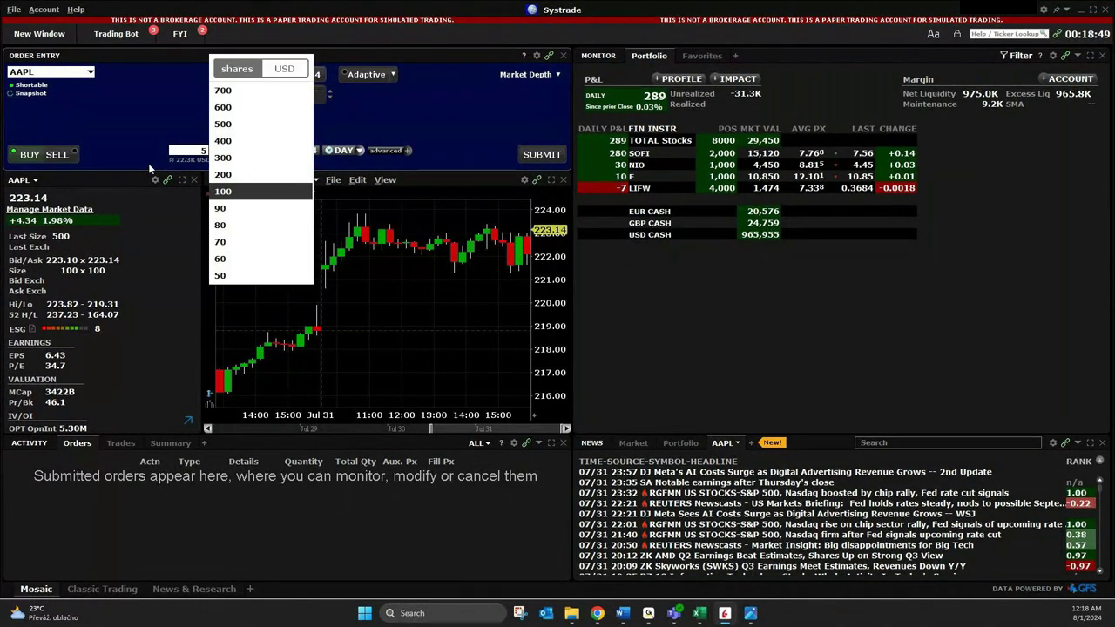
key("Return")
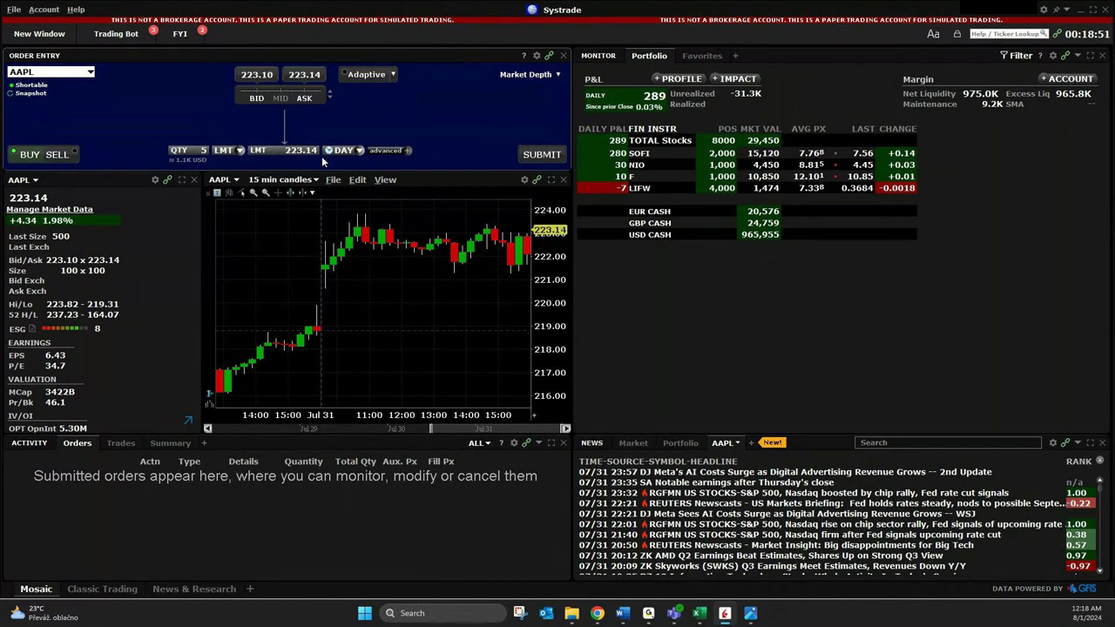
Attach a GTC bracket with profit taker 224.14 and stop loss 222.14, then submit for preview.
left_click(407, 150)
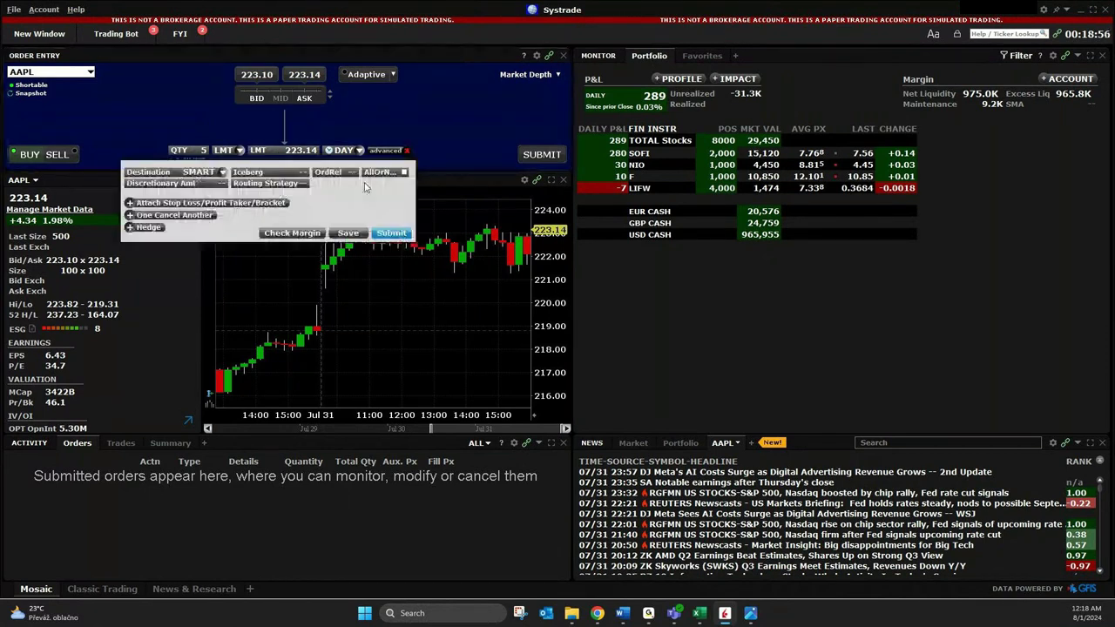
left_click(131, 203)
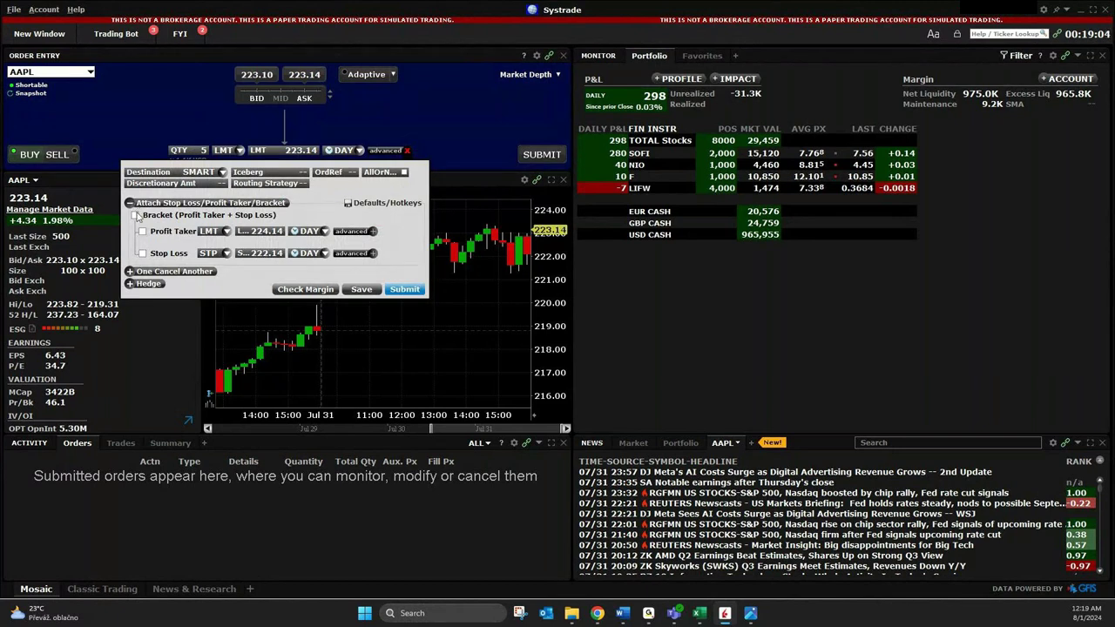
left_click(135, 216)
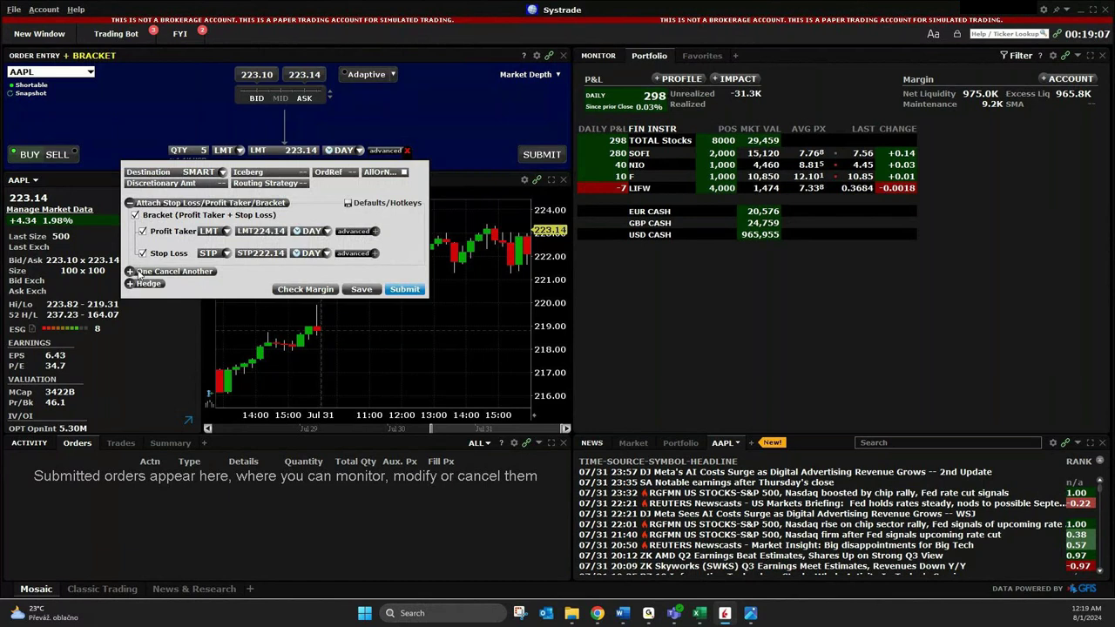
left_click(311, 231)
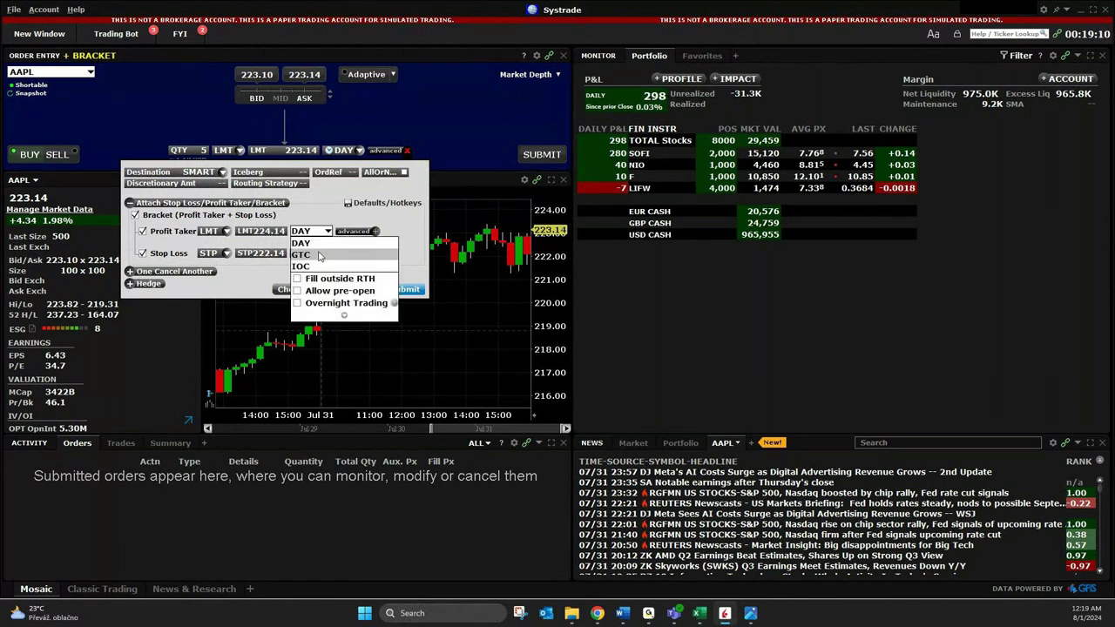
left_click(319, 254)
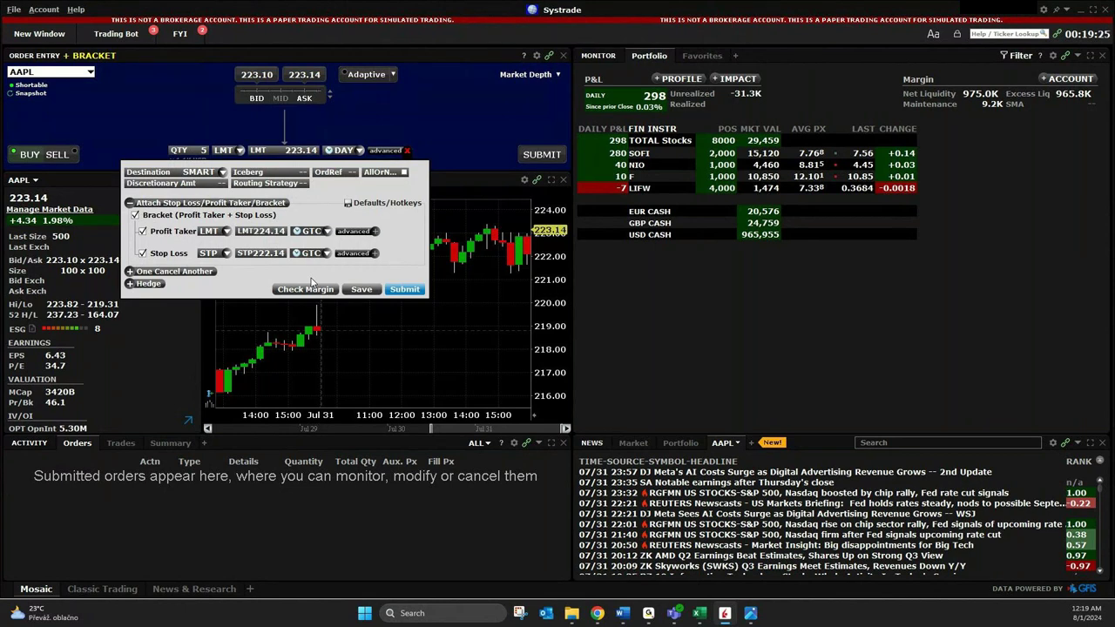
left_click(405, 290)
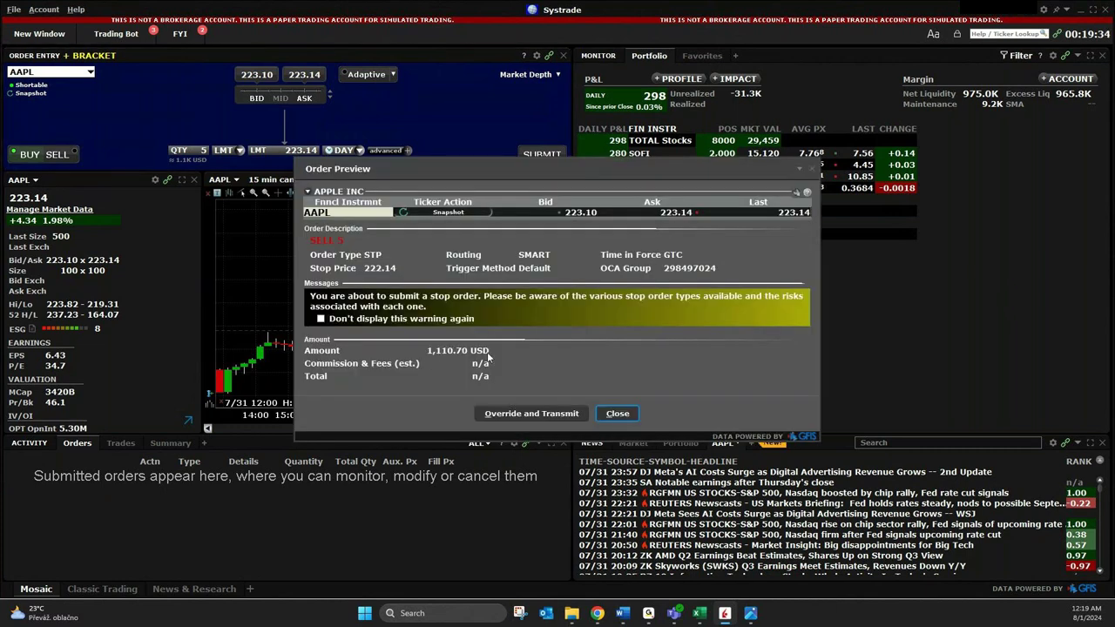
Override and transmit the AAPL bracket, acknowledging warnings and declining the Price Management Algo.
left_click(525, 414)
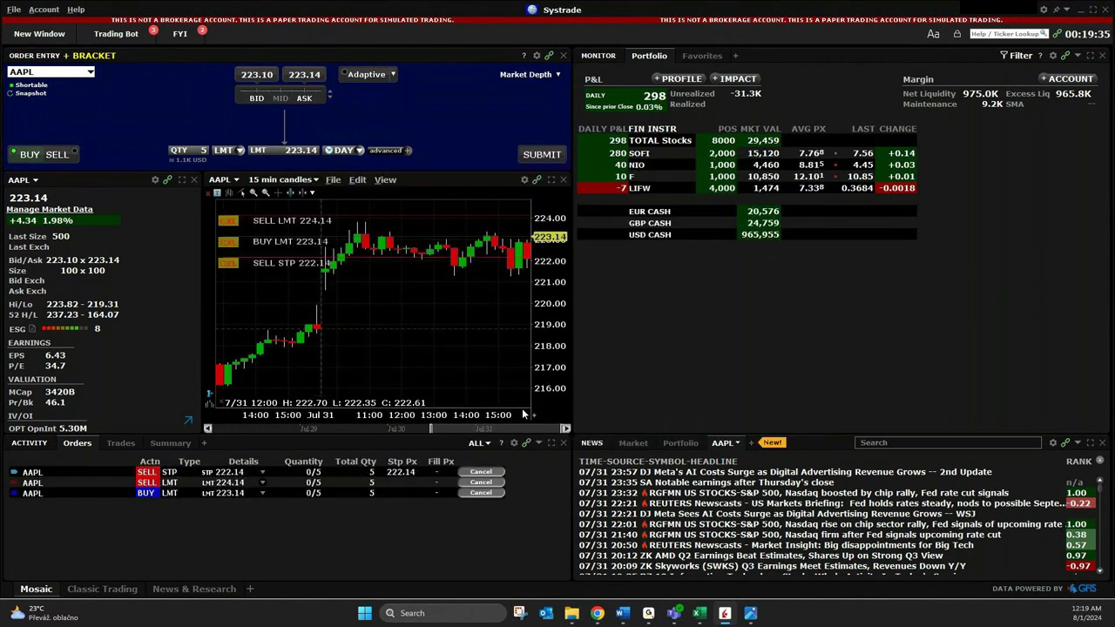
left_click(557, 346)
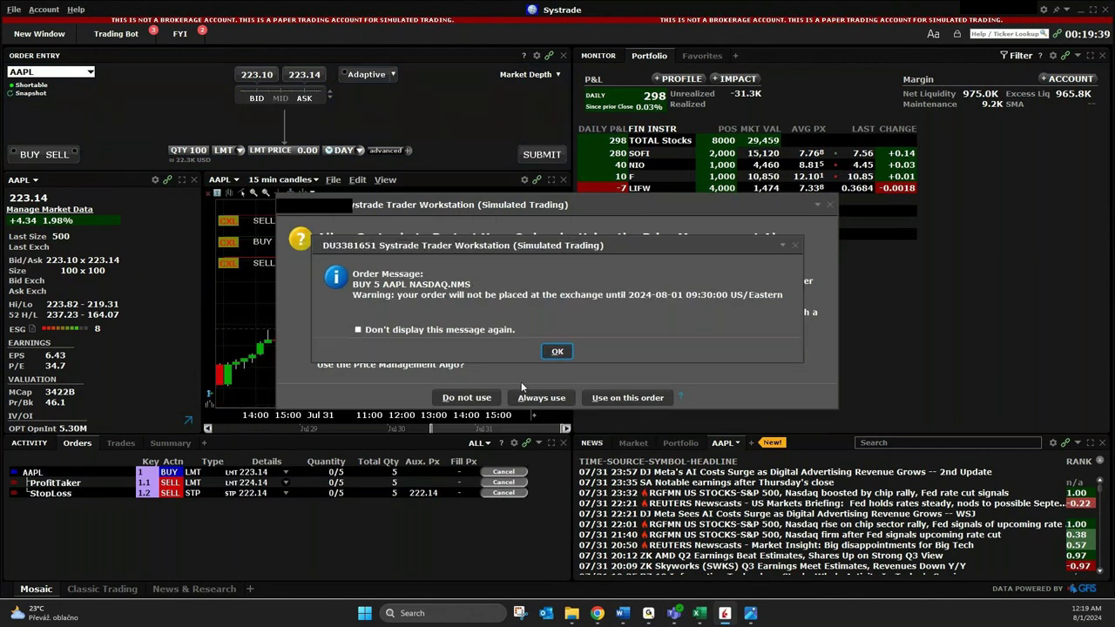
left_click(558, 352)
left_click(466, 398)
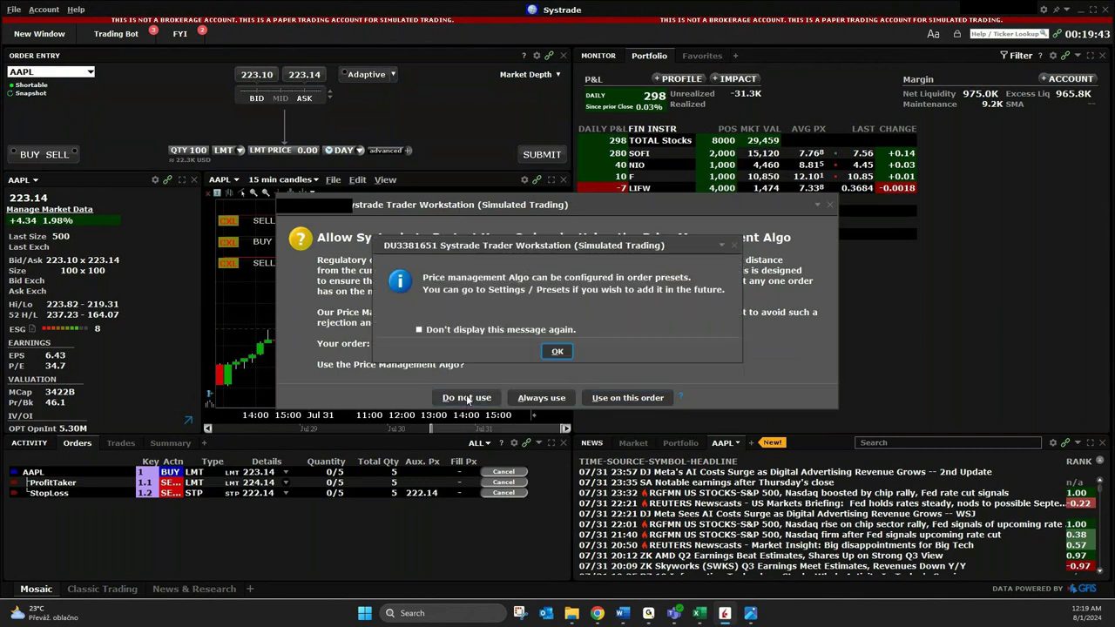
left_click(557, 352)
left_click(474, 398)
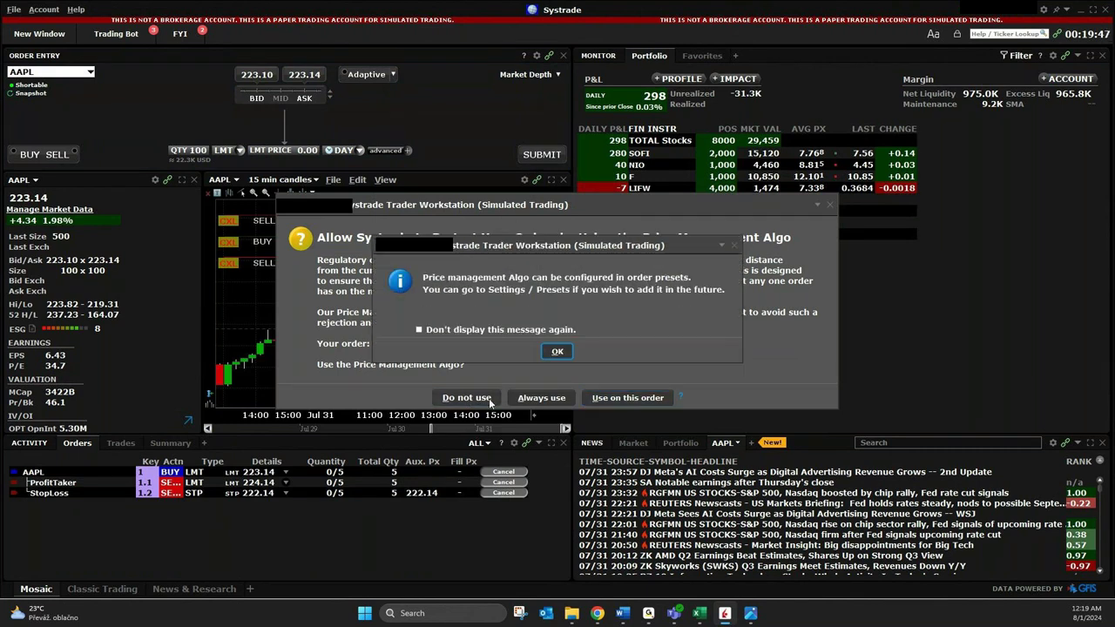
left_click(557, 352)
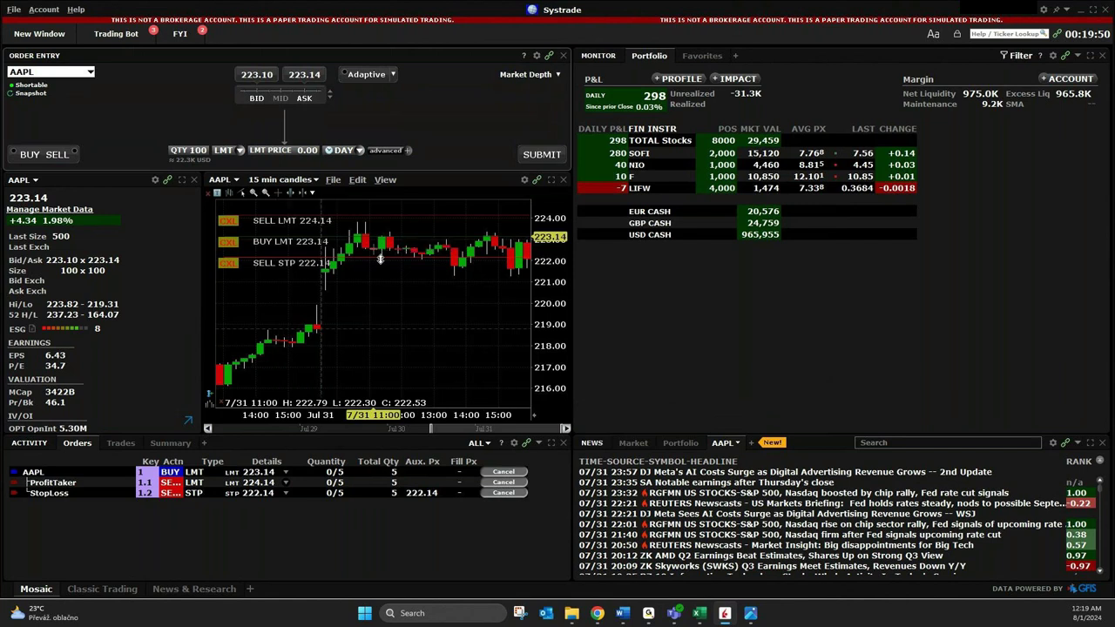
Drag the chart's stop loss line down to 220.17 and profit taker line up to 225.19.
left_click_drag(380, 259, 380, 304)
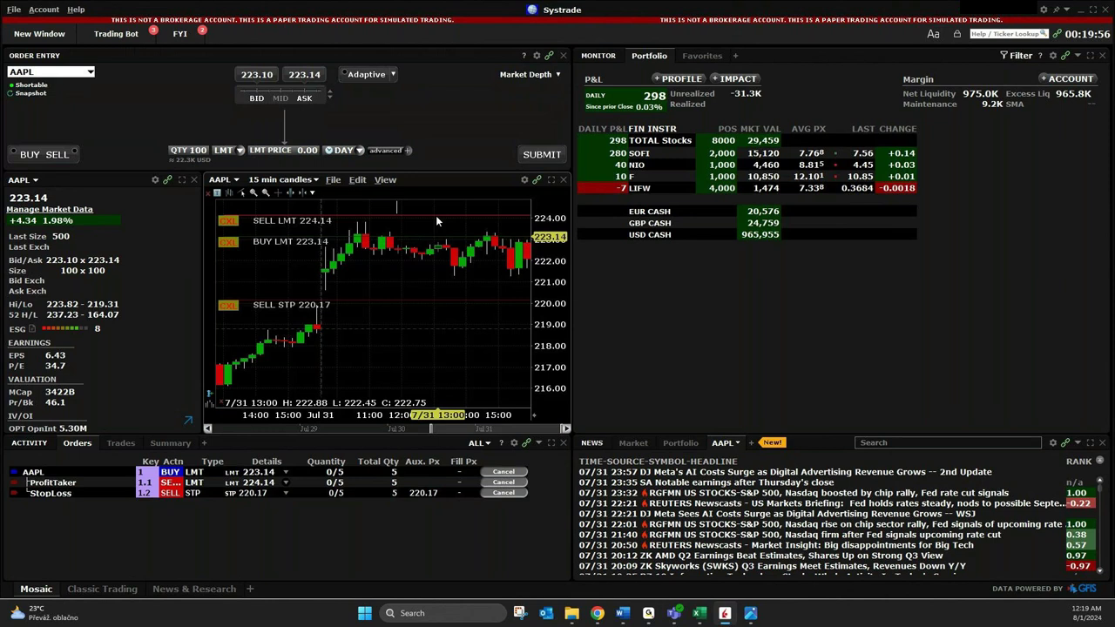
left_click_drag(439, 216, 451, 233)
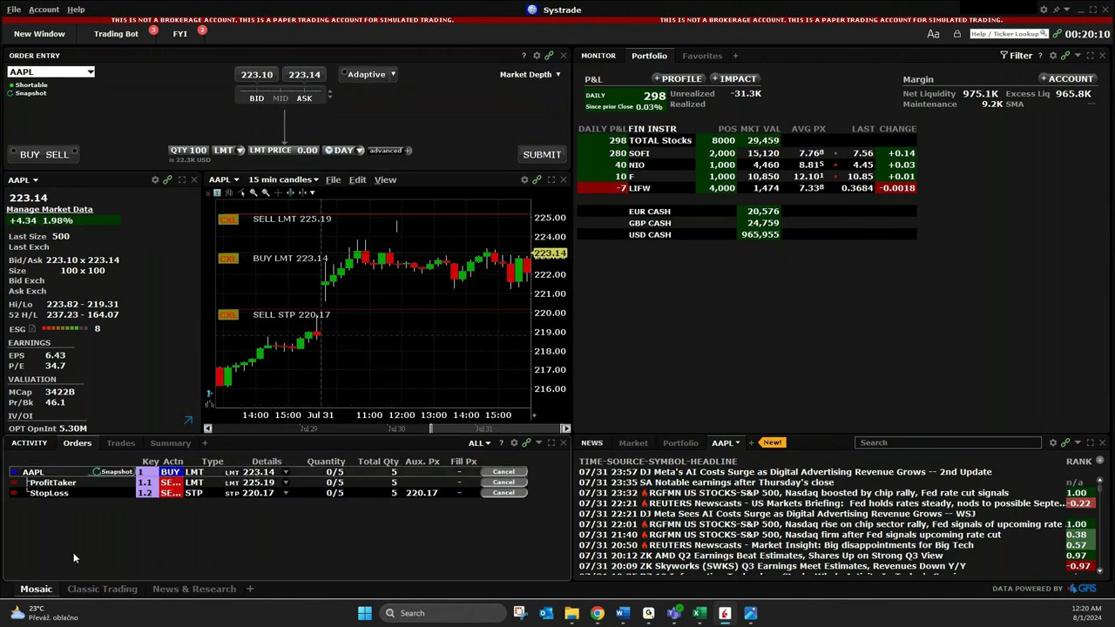
Cancel the AAPL parent order in the Orders panel to remove all three bracket legs.
mouse_move(263, 469)
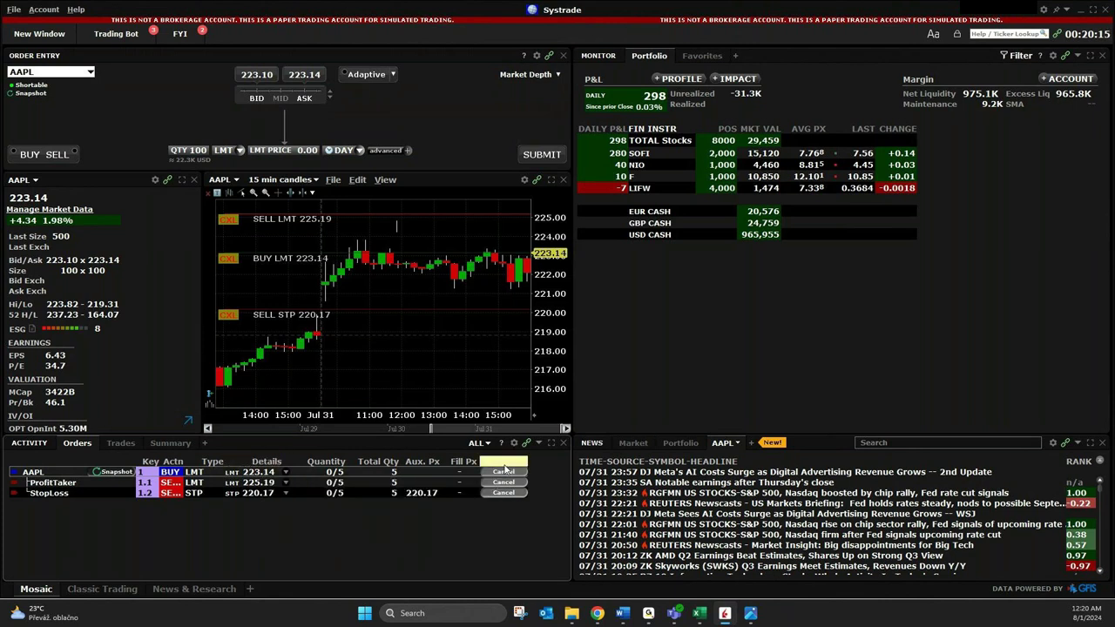
mouse_move(504, 469)
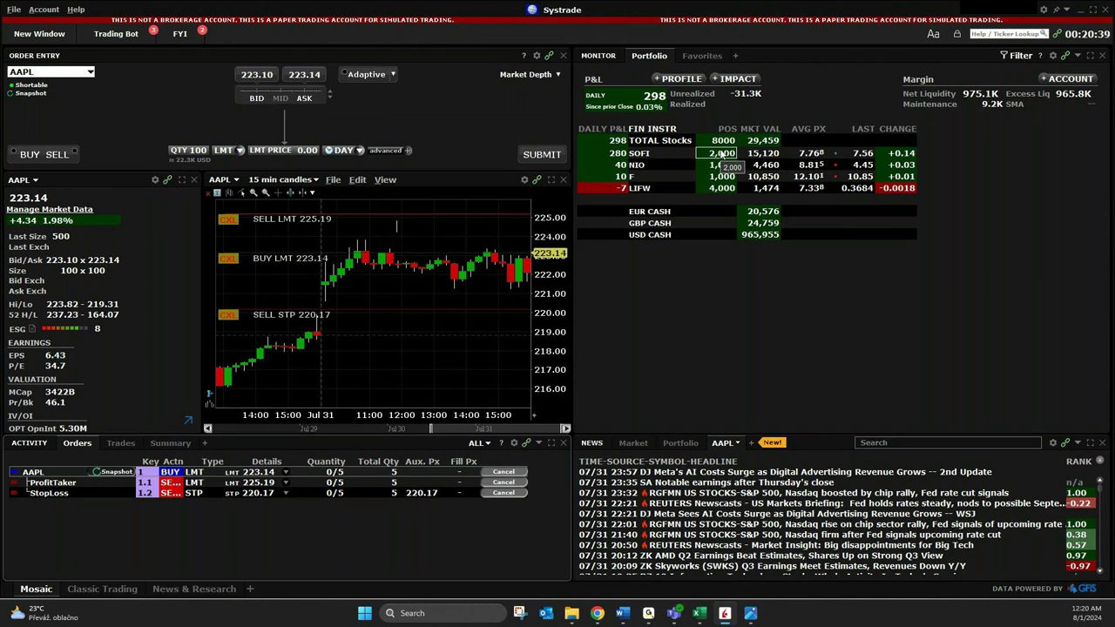
left_click(521, 475)
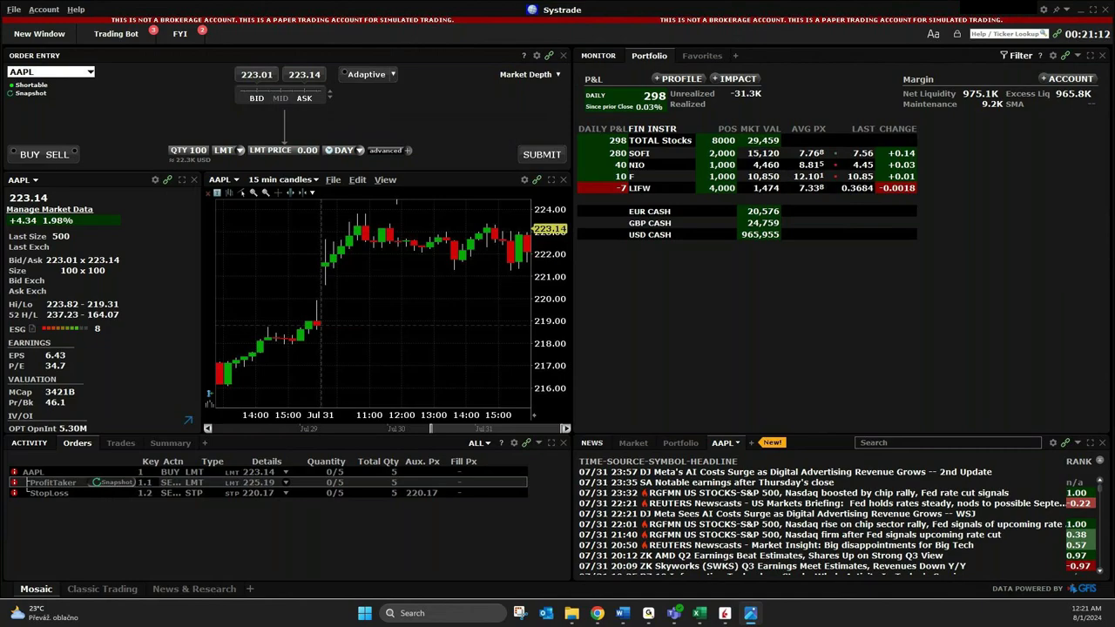
Switch to the phone screenshots and step from the CVS search to the 100-share 60.31 GTC buy ticket.
key("alt+Tab")
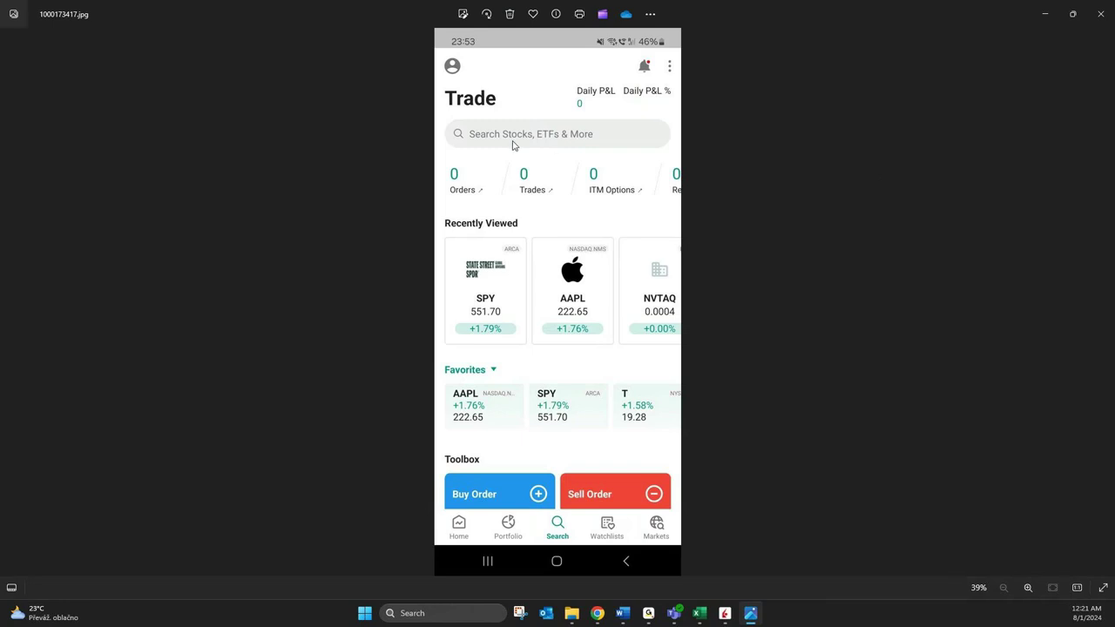
key("Right")
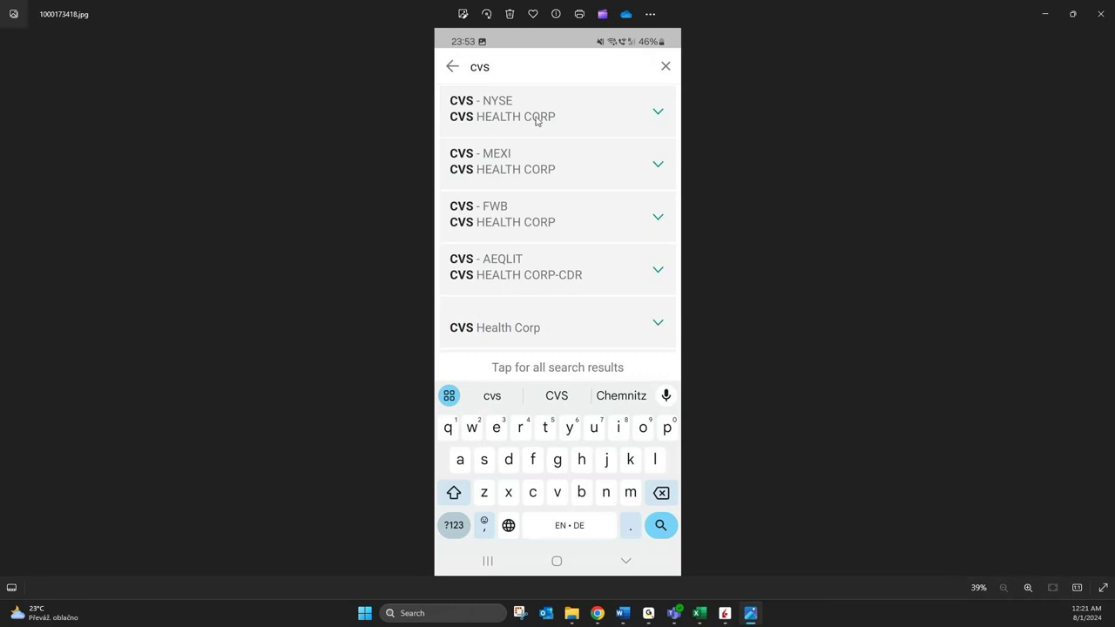
key("Right")
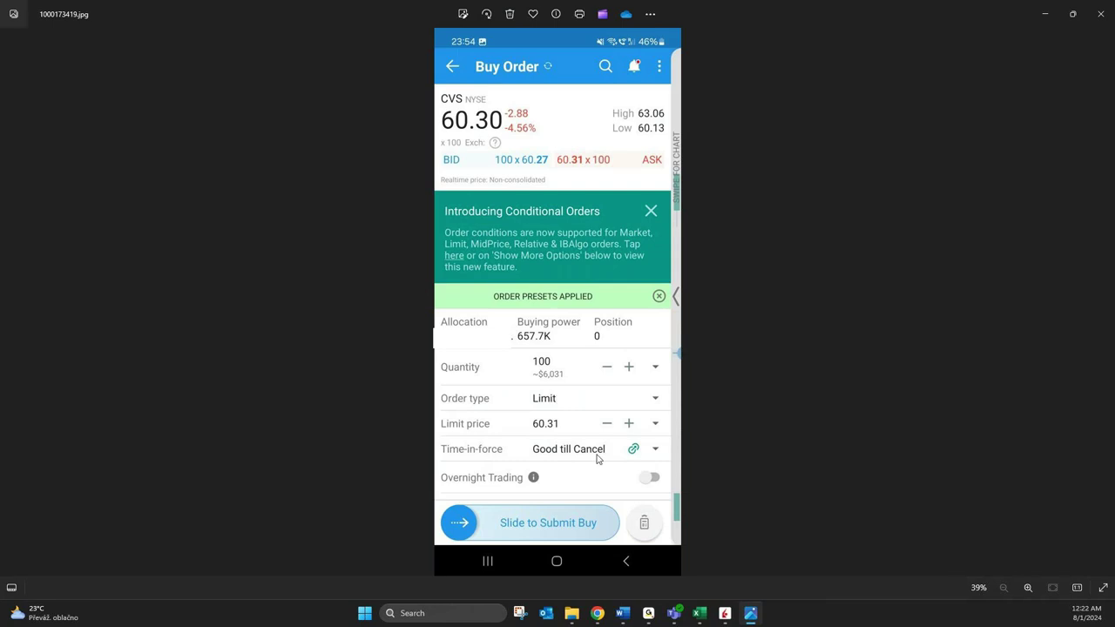
Step through the CVS bracket screenshots (profit taker 61.31, stop loss 59.31) to the order-submitted confirmation.
left_click_drag(580, 475, 566, 444)
key("Right")
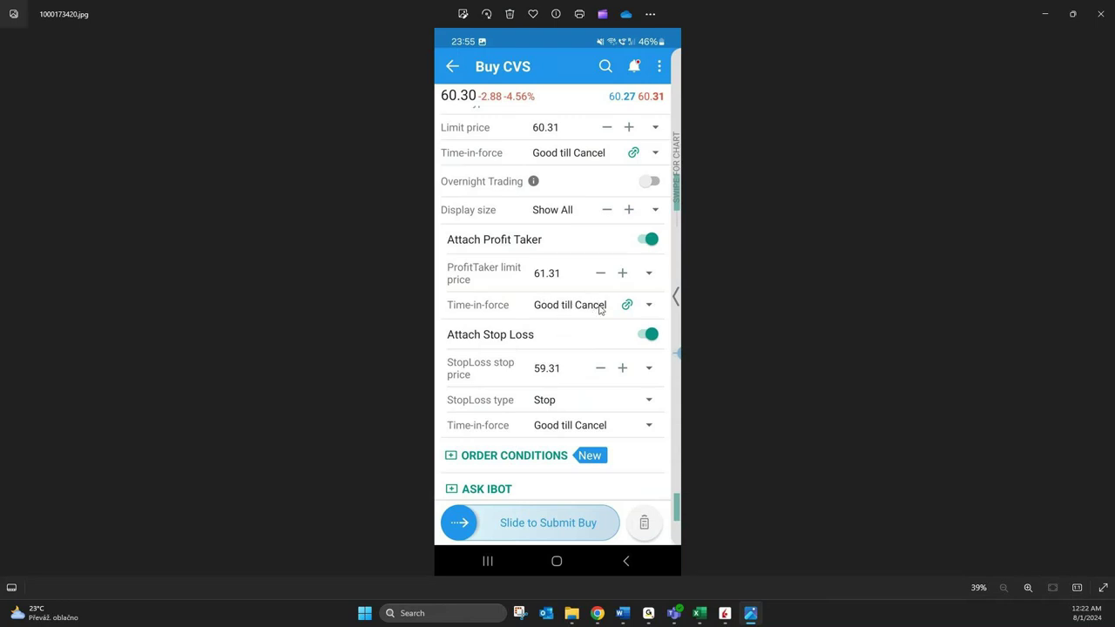
key("Right")
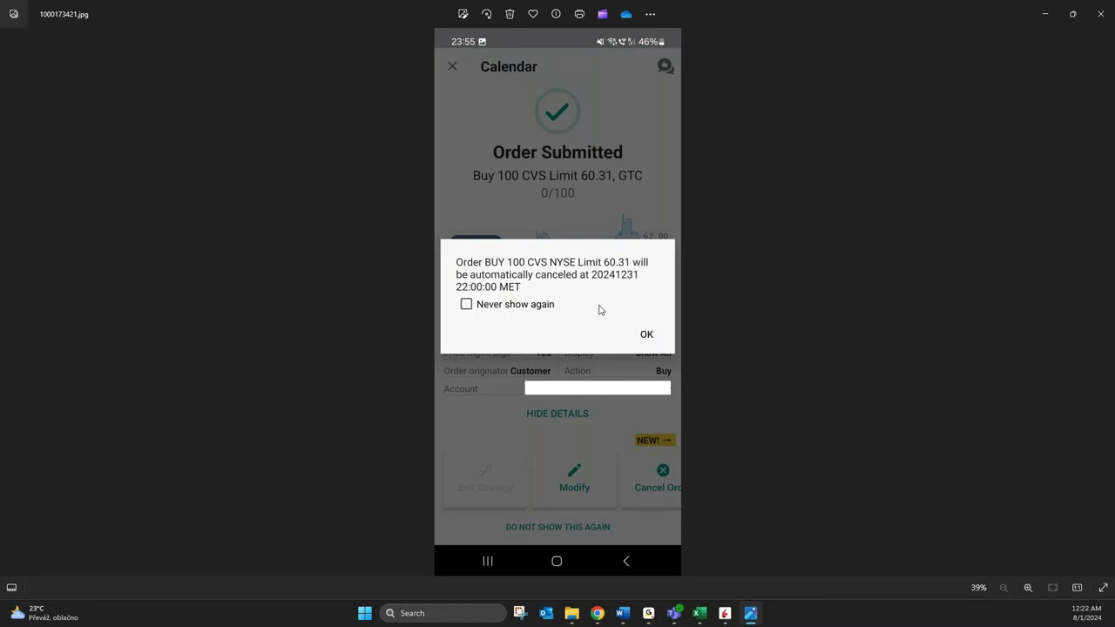
Advance to the CVS order details with 61.31 limit and 59.31 stop sells, then the cancel screen.
key("Right")
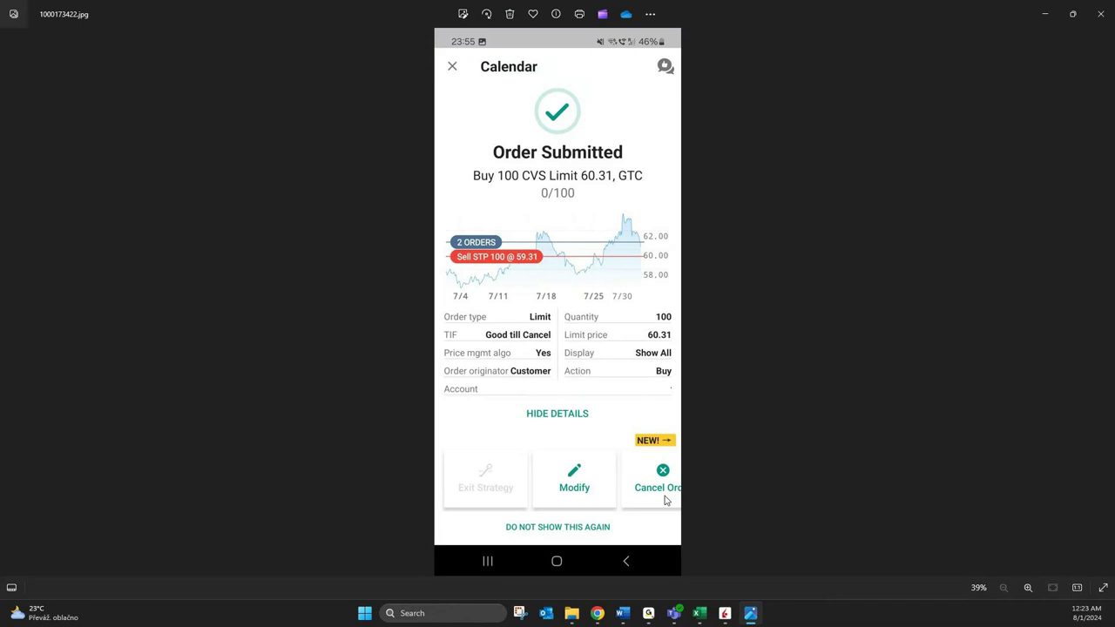
key("Right")
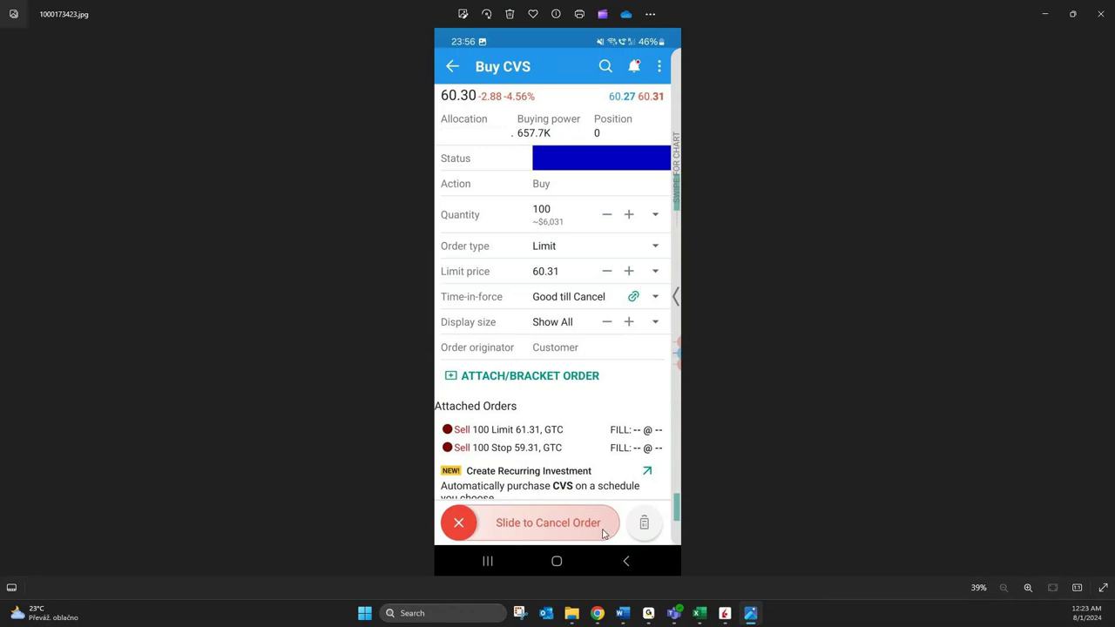
Advance past the account menu to Transactions > Orders listing the cancelled CVS orders.
key("Right")
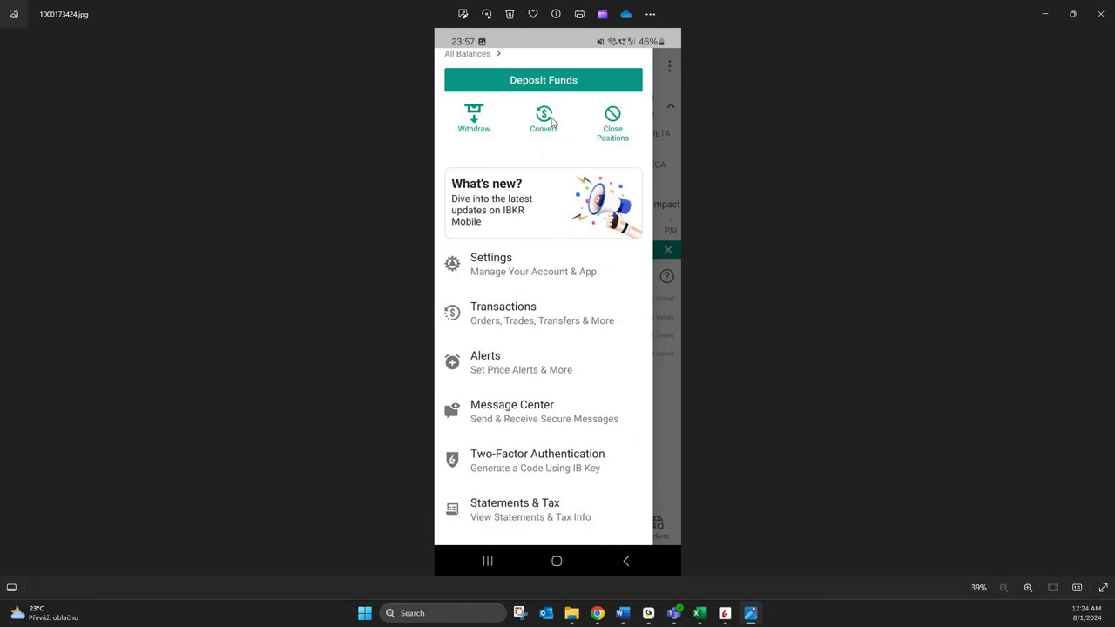
key("Right")
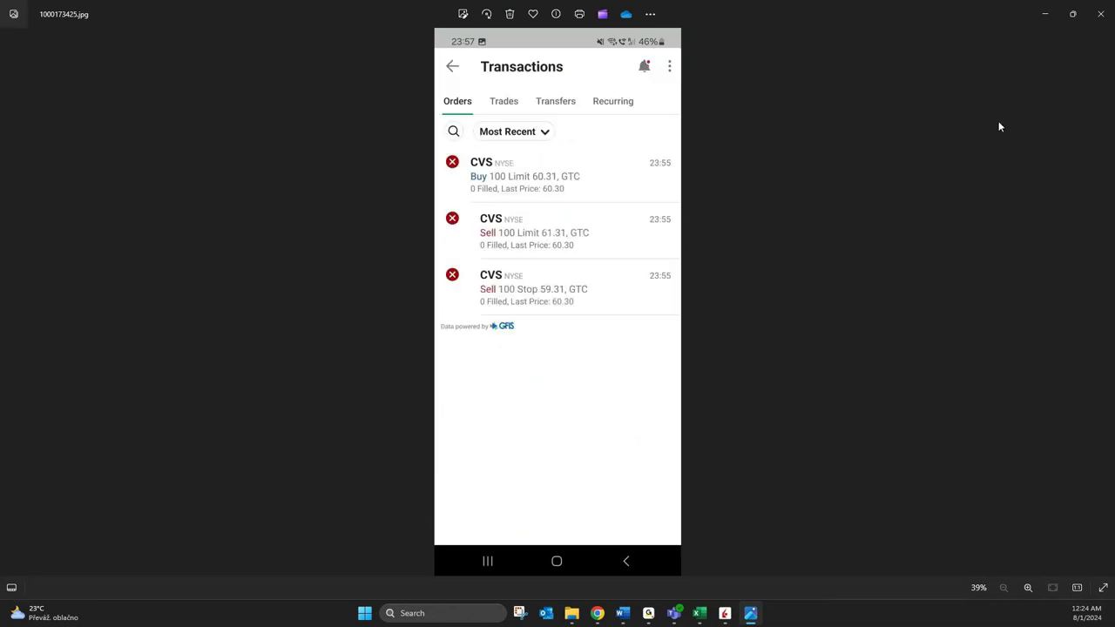